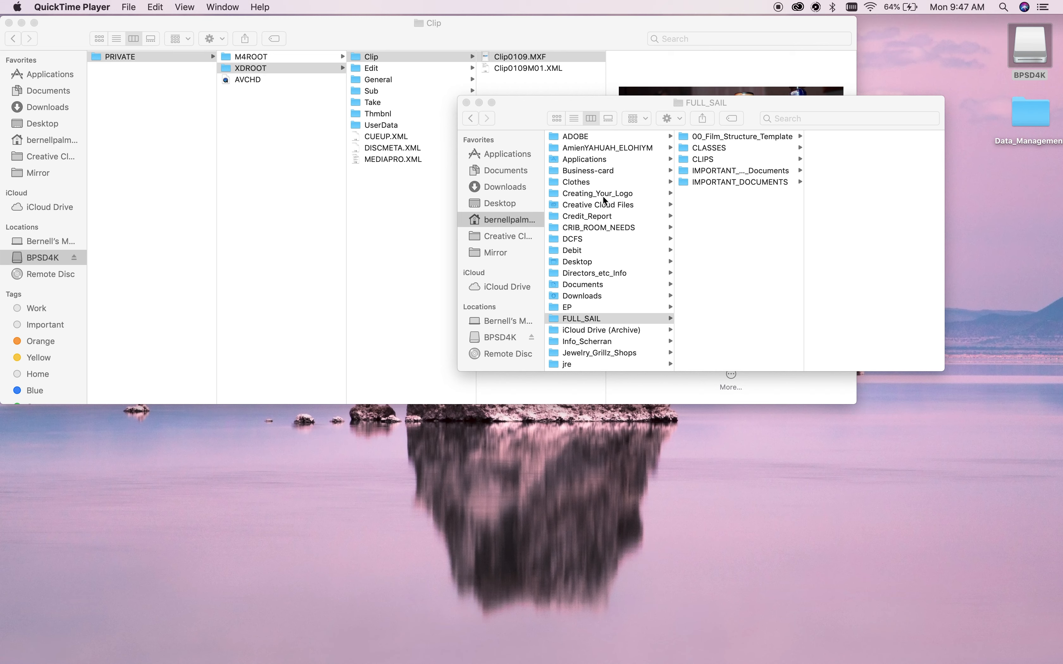
Bring the FULL_SAIL Finder window, which lists 00_Film_Structure_Template, to the front.
left_click(745, 136)
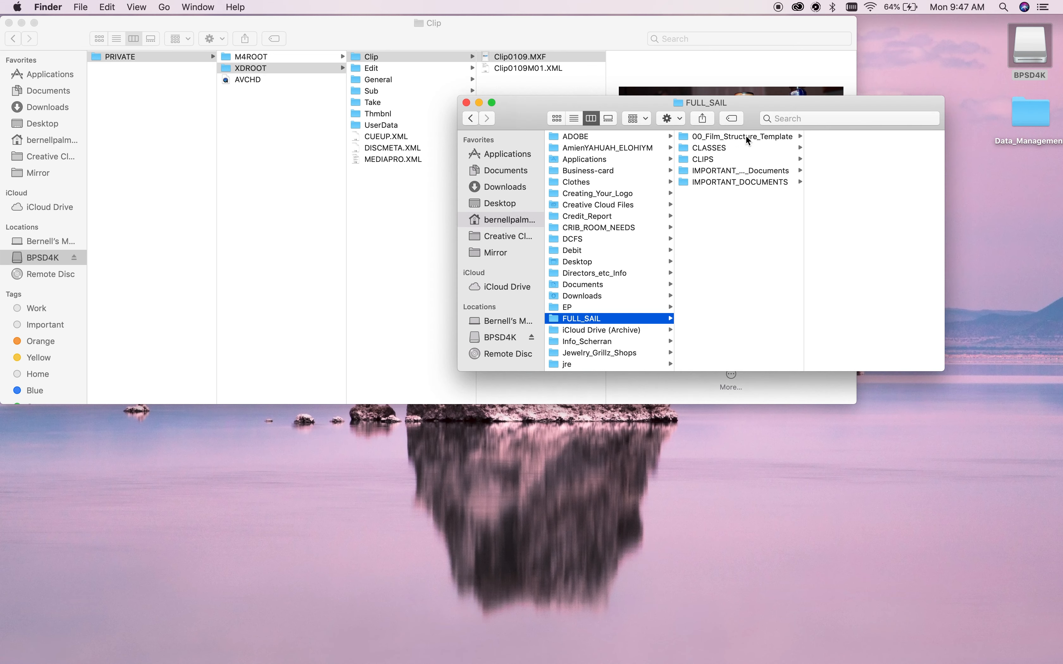
Copy the 00_Film_Structure_Template folder and paste it into Data_Management on the desktop.
right_click(748, 137)
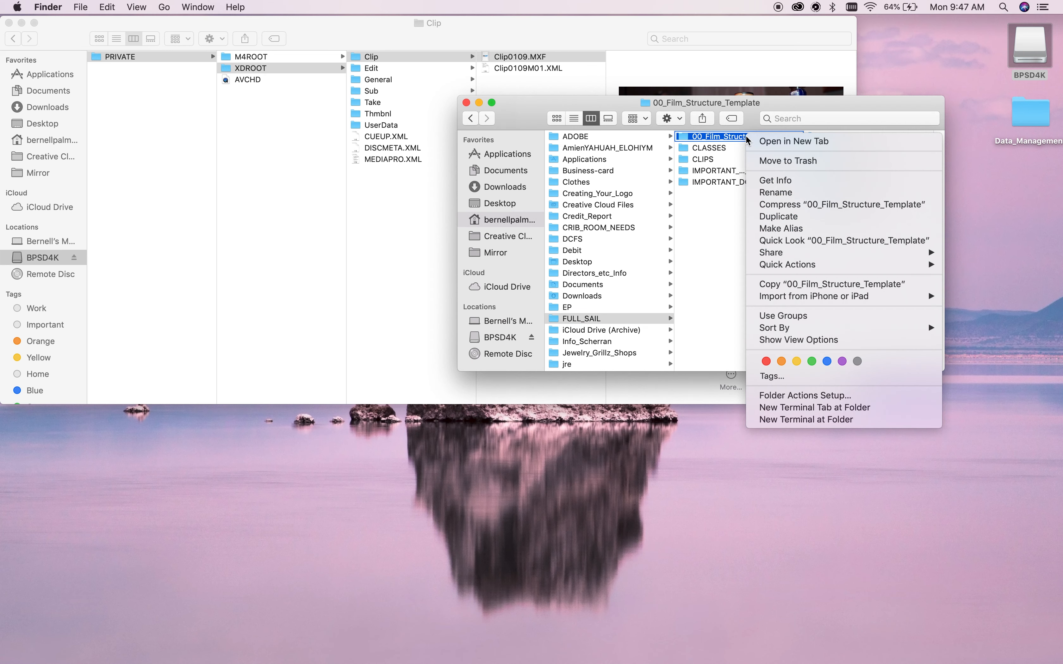
left_click(781, 286)
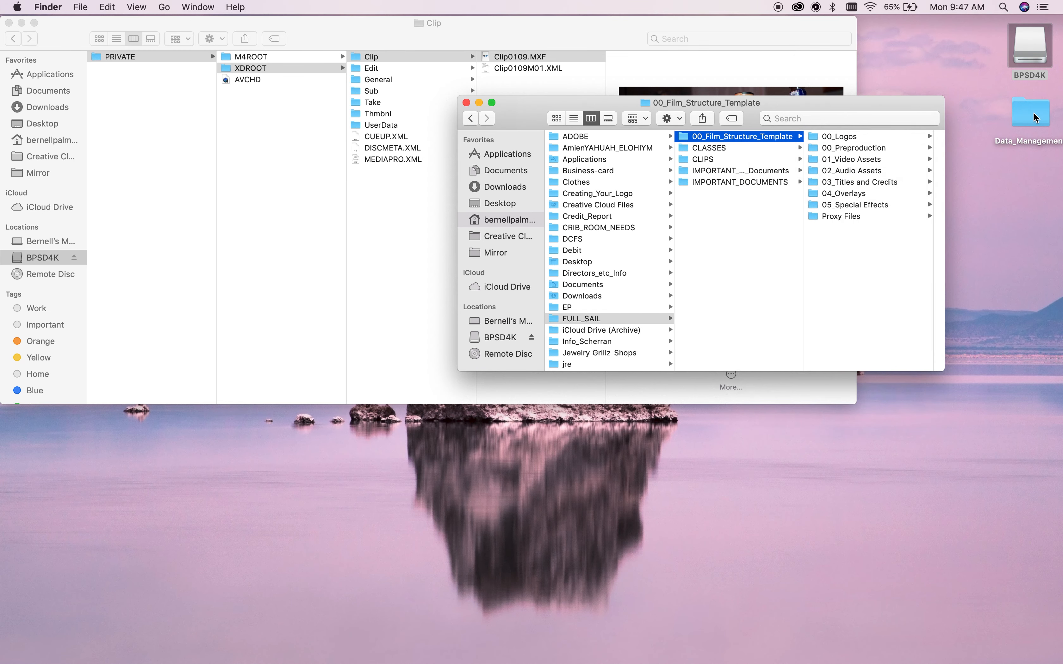
double_click(1044, 119)
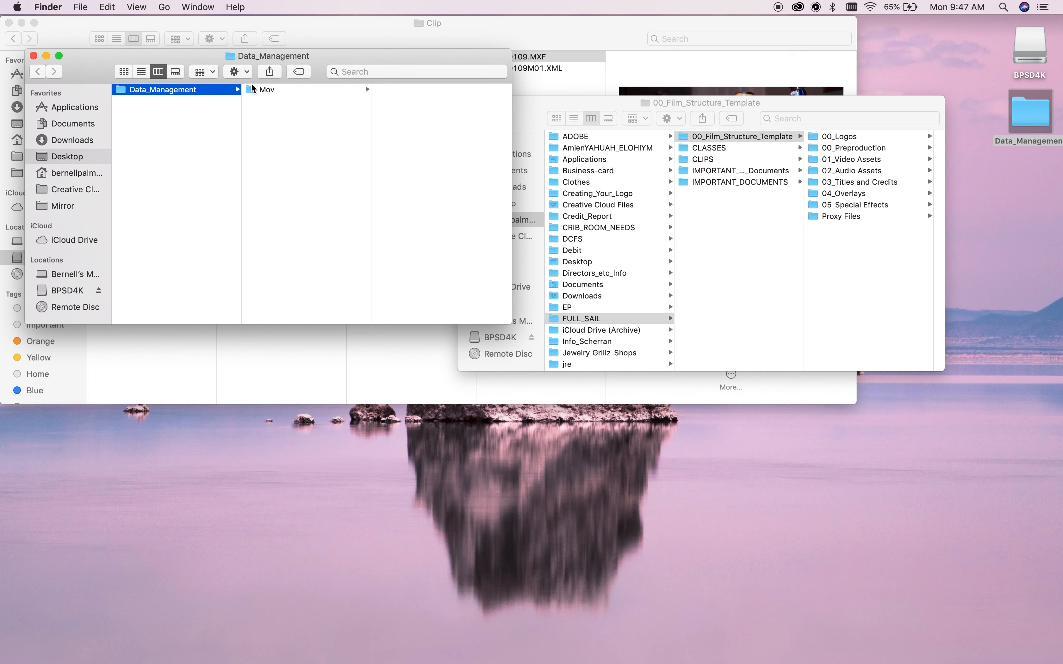
key("super+v")
Rename the pasted template folder to 'Health Food Club'.
left_click(317, 90)
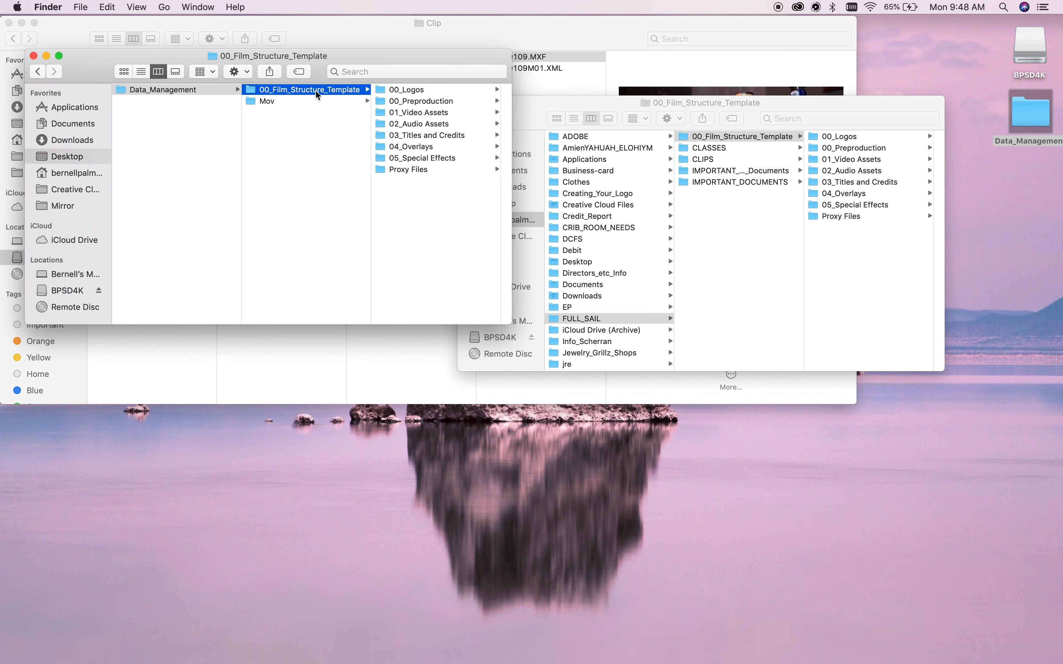
right_click(343, 94)
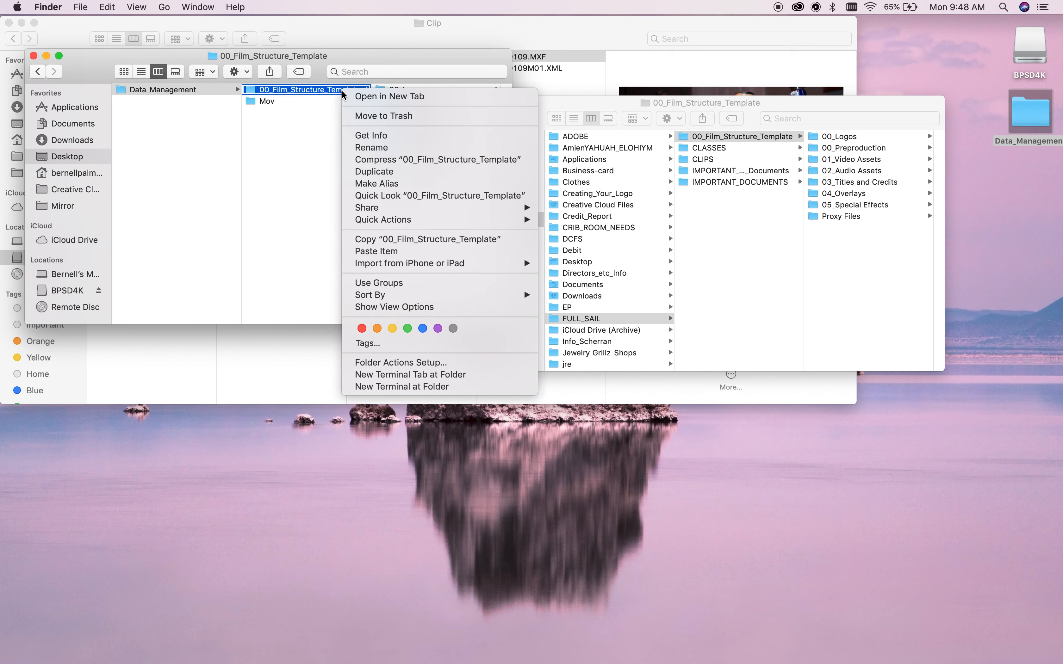
left_click(369, 146)
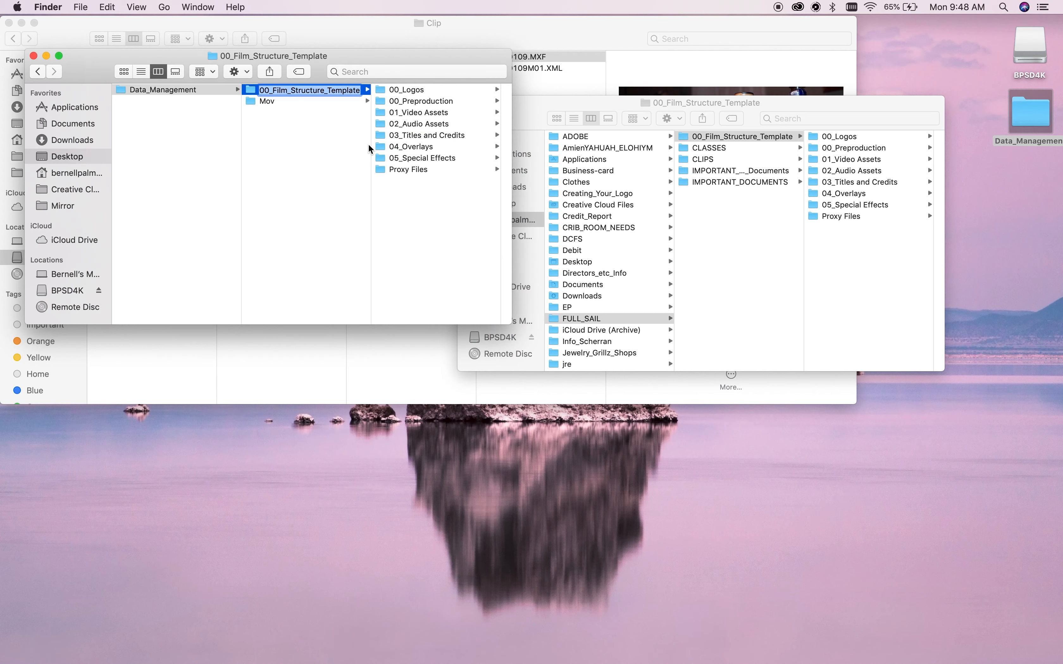
key("BackSpace")
type("Hea")
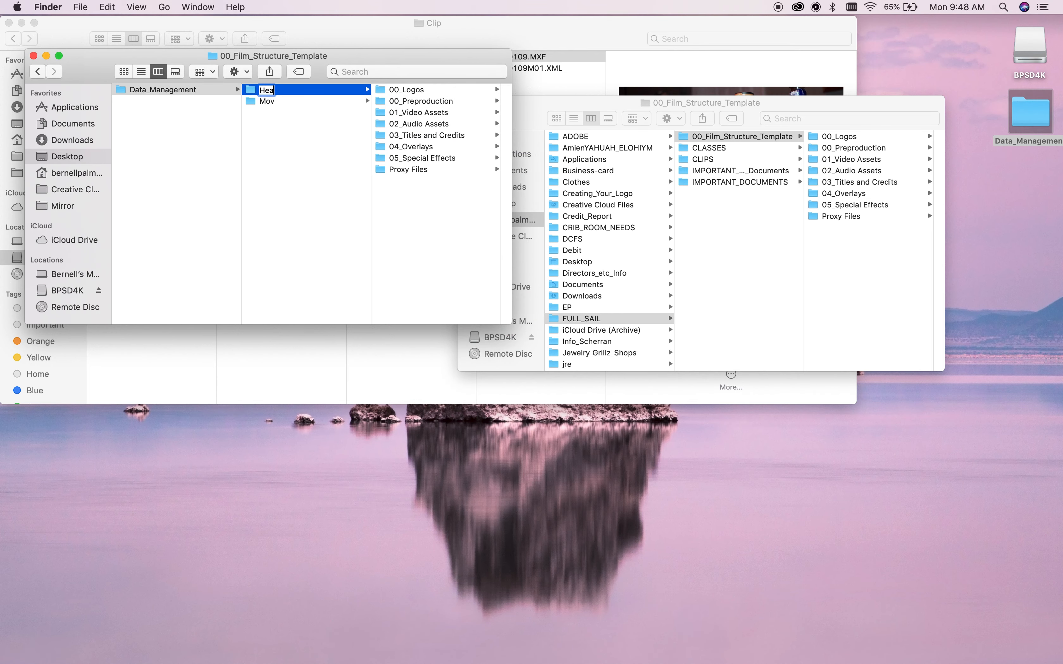
type("lth")
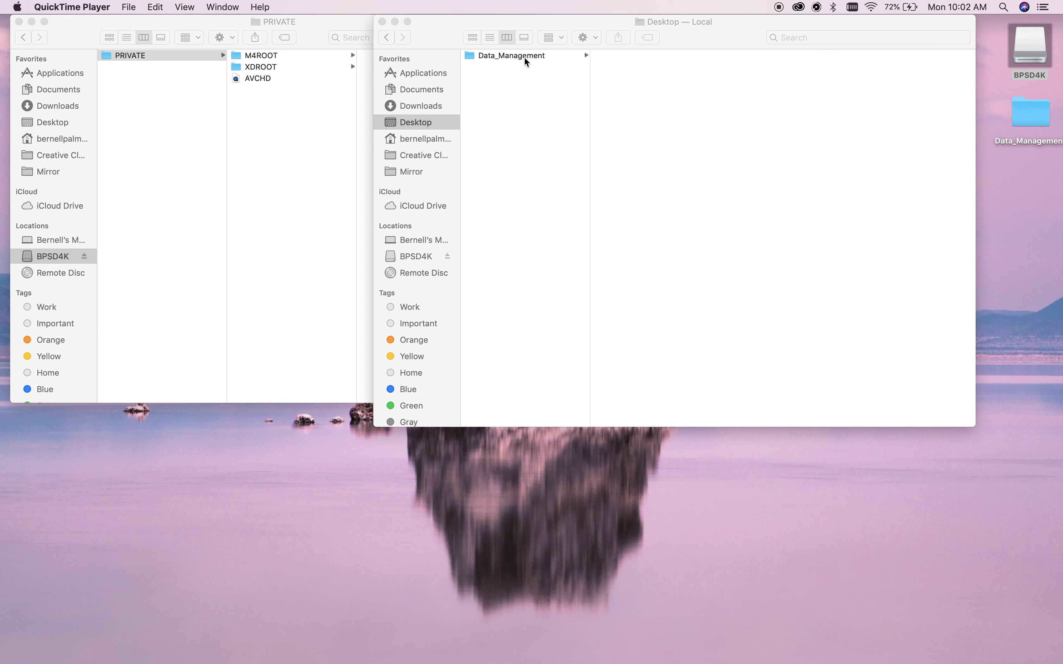
left_click(524, 56)
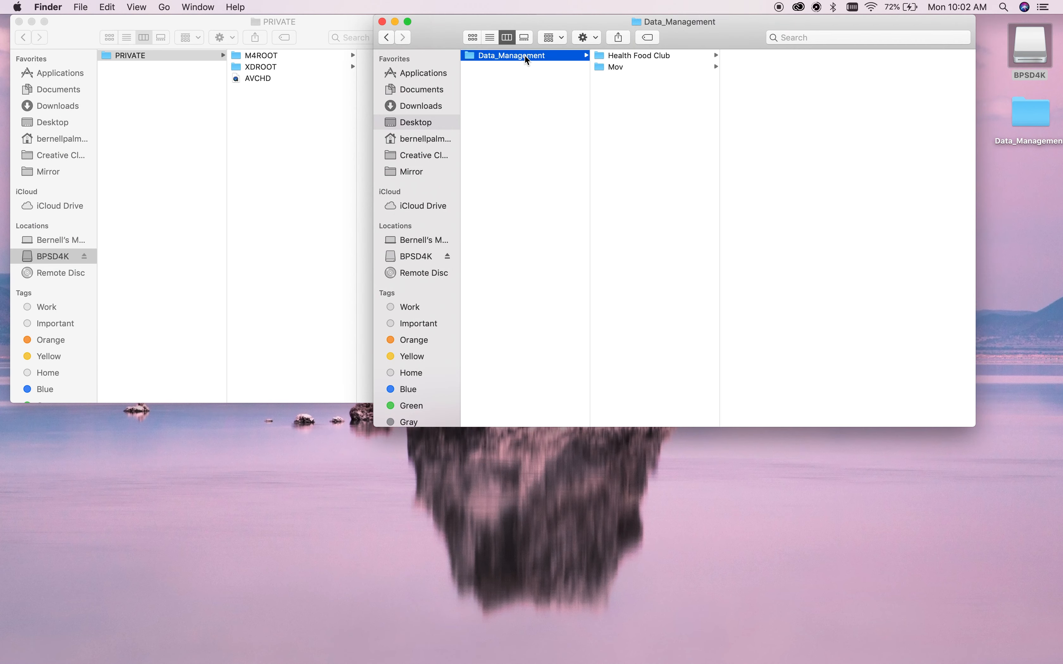
Copy the card's PRIVATE folder into Health Food Club/01_Video Assets/Import 1 rename.
left_click(639, 57)
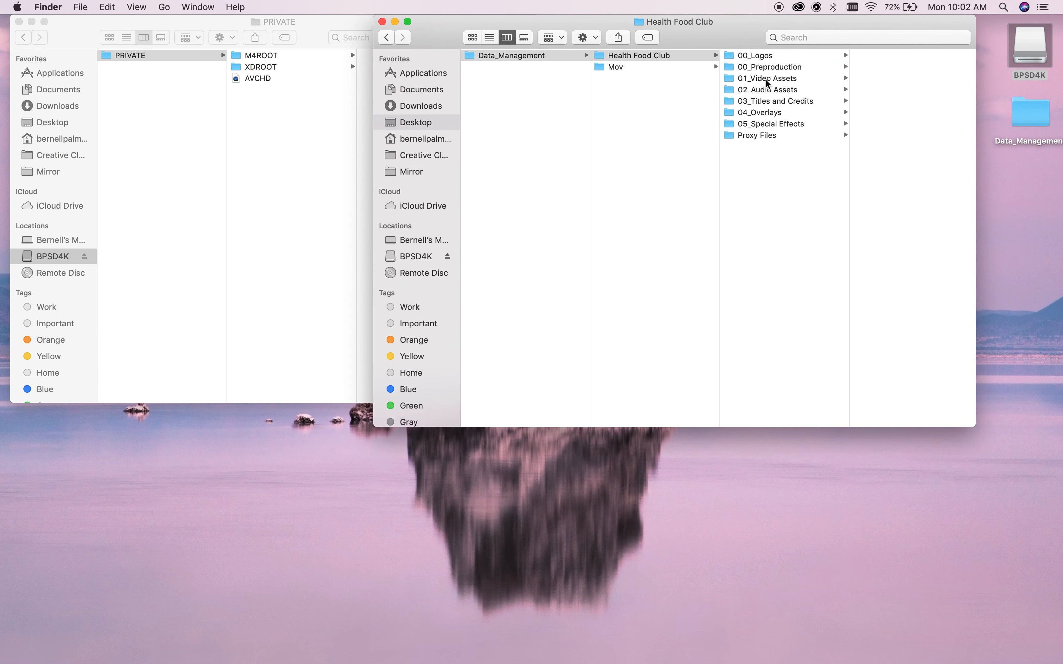
left_click(802, 78)
left_click(869, 79)
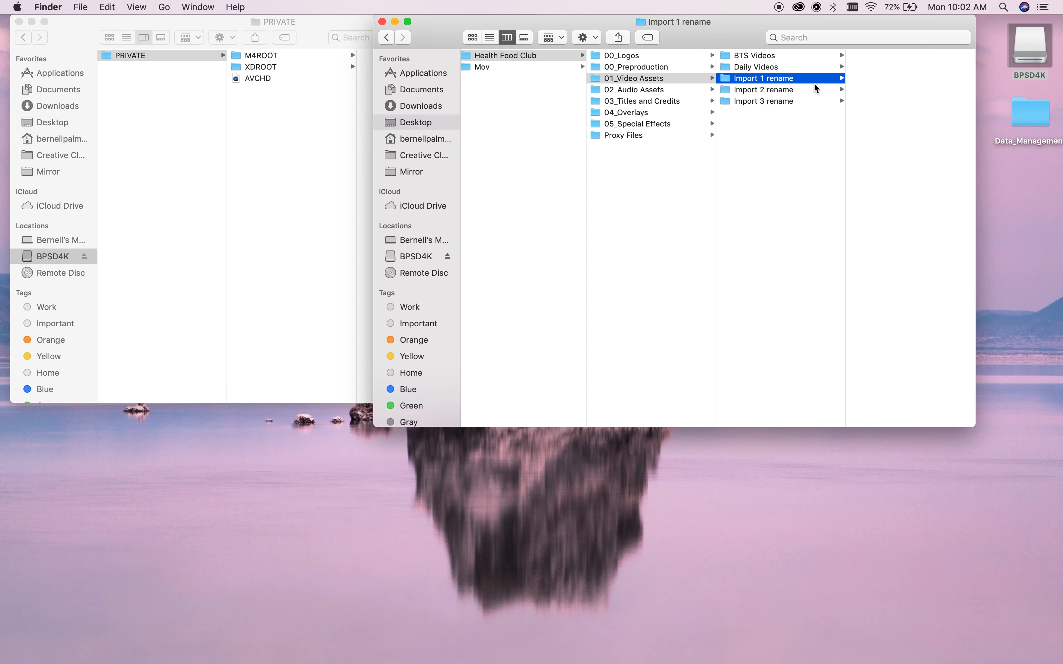
left_click_drag(177, 57, 890, 82)
Rename the Import 1 rename folder to 'HFC_Scene 1' and launch Premiere Pro.
key("Return")
key("BackSpace")
type("HFC_")
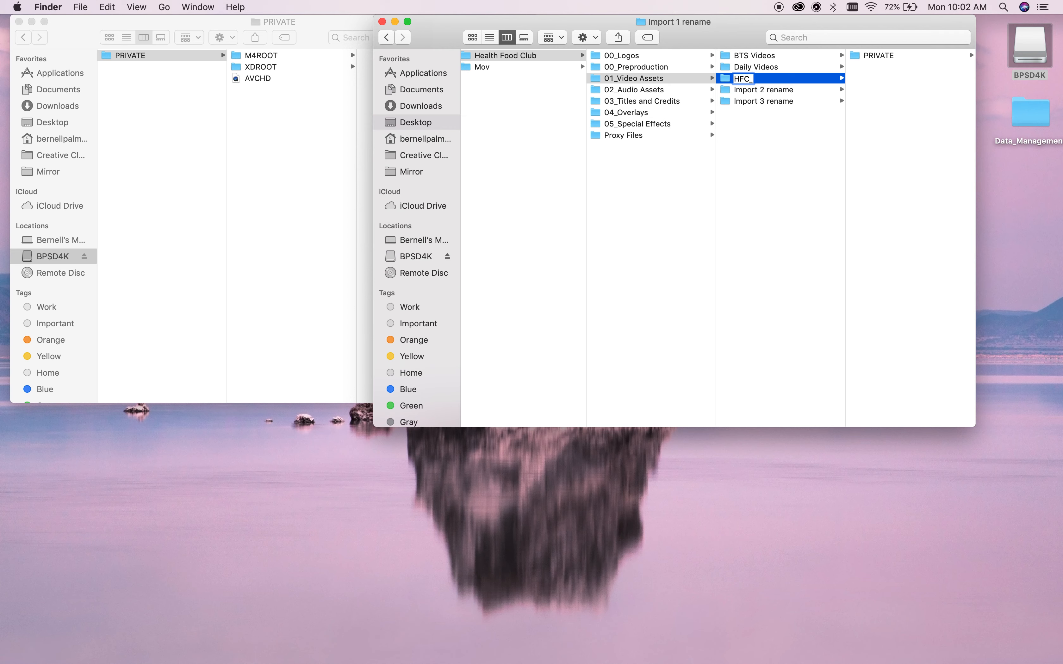
type("Scene 1")
key("Return")
left_click(539, 649)
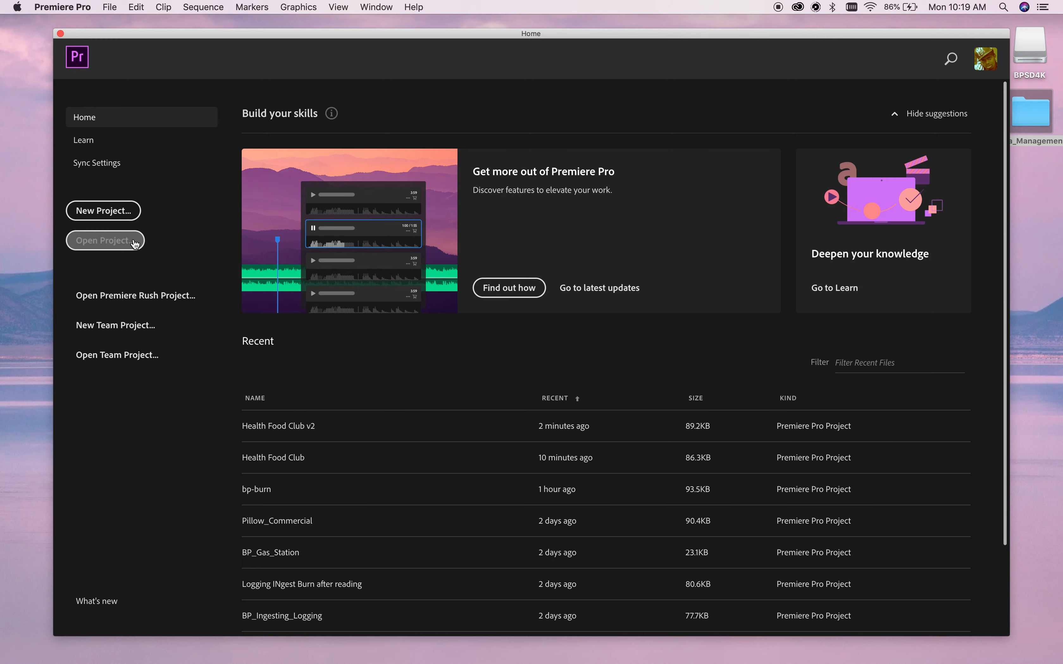
Start a new Premiere Pro project from the Home screen, located in Health Food Club/01_Video Assets.
left_click(118, 210)
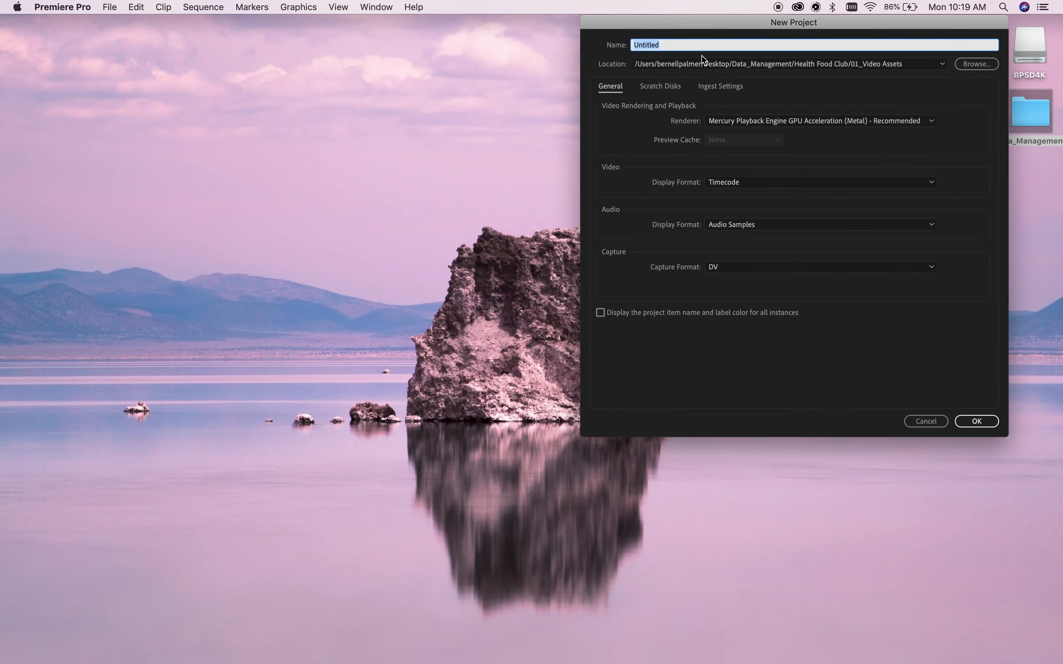
Name the new project 'Health Food Club'.
left_click(687, 47)
key("BackSpace")
key("BackSpace")
key("BackSpace")
key("BackSpace")
key("BackSpace")
key("BackSpace")
key("BackSpace")
type("Health Food Club")
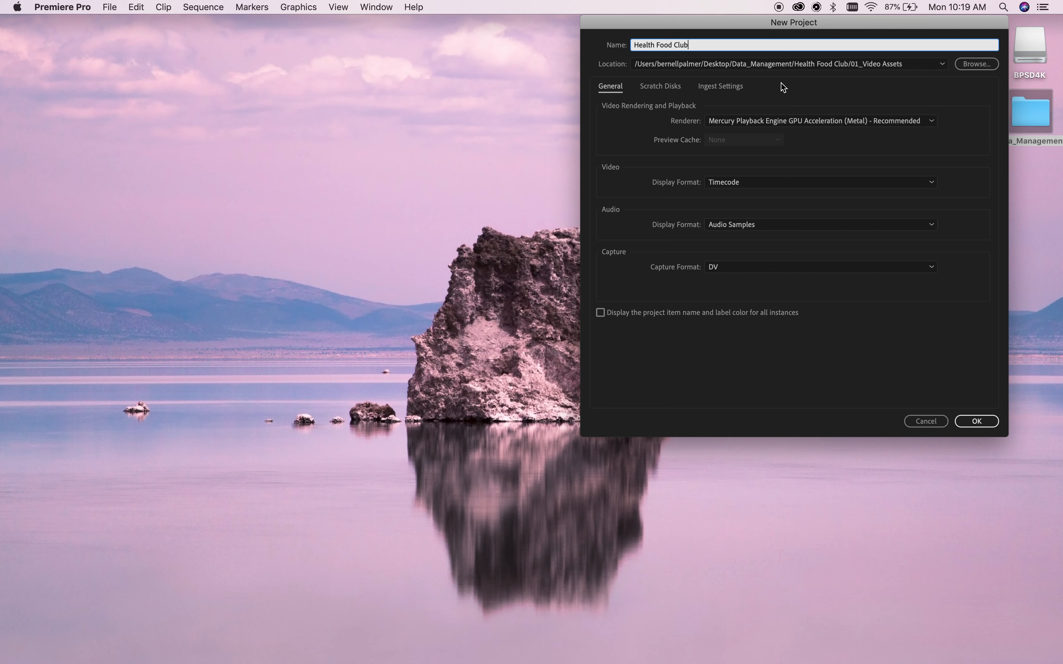
Enable ingest with Copy and Create Proxies using the ProRes Low Resolution Proxy preset.
left_click(672, 85)
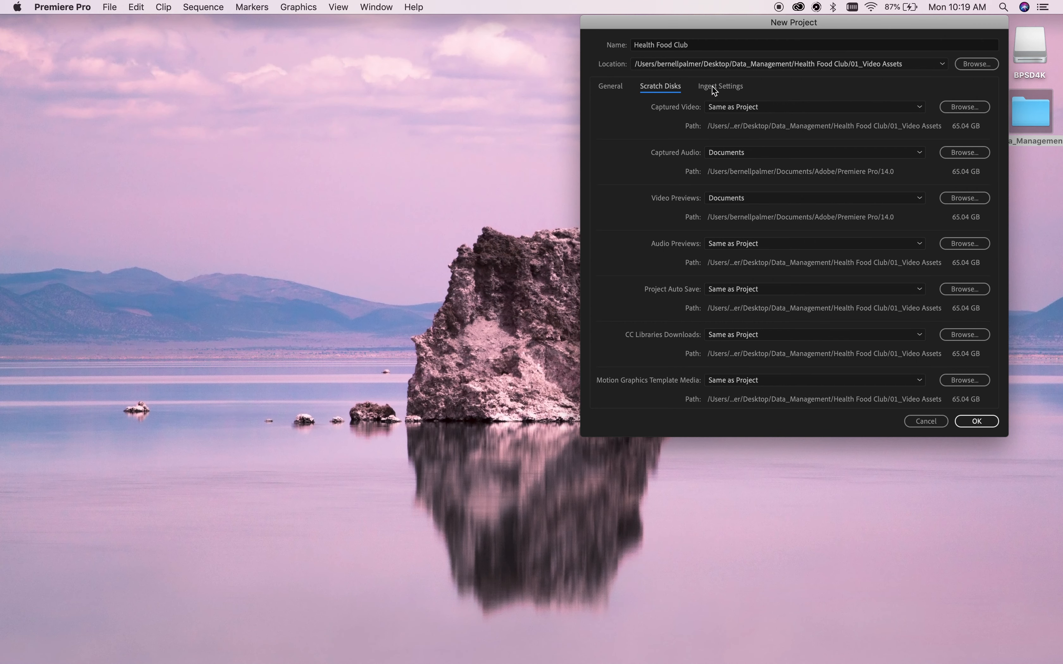
left_click(738, 88)
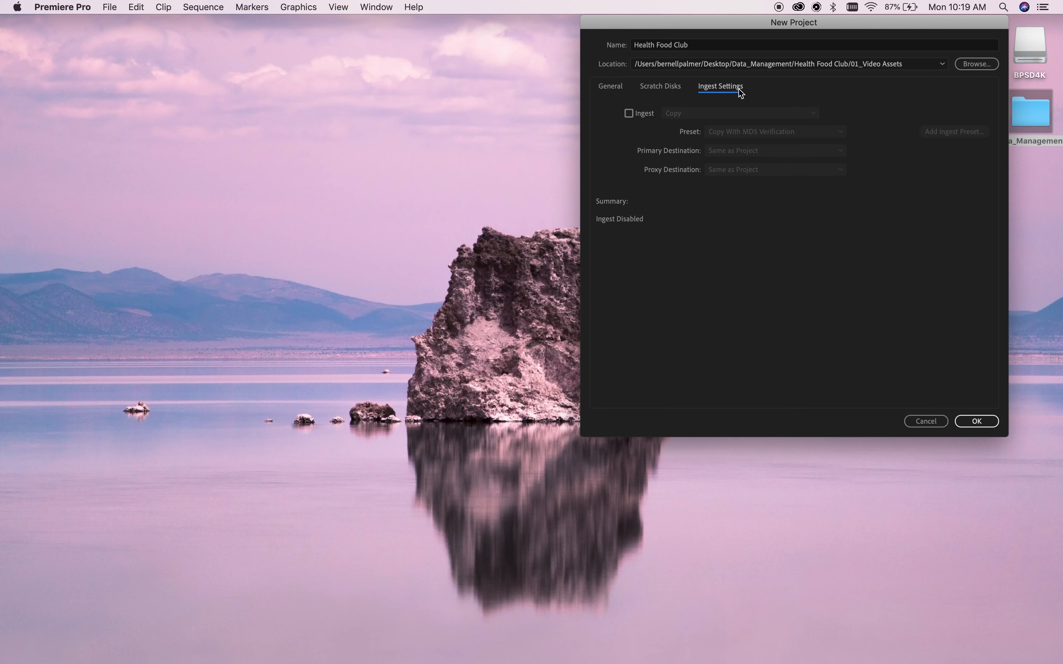
left_click(629, 113)
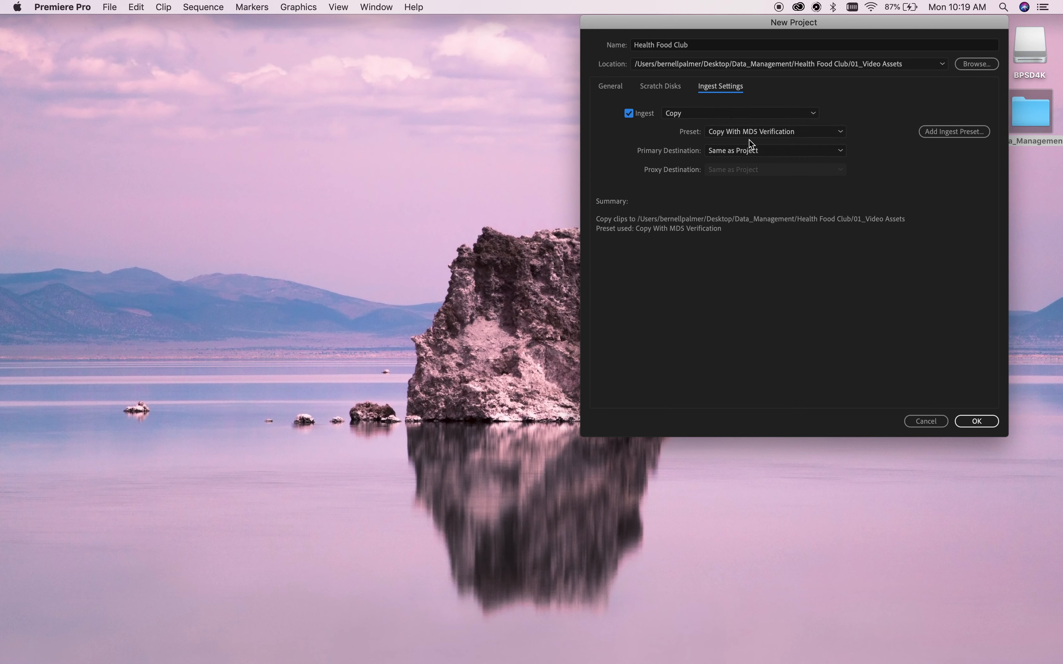
left_click(807, 113)
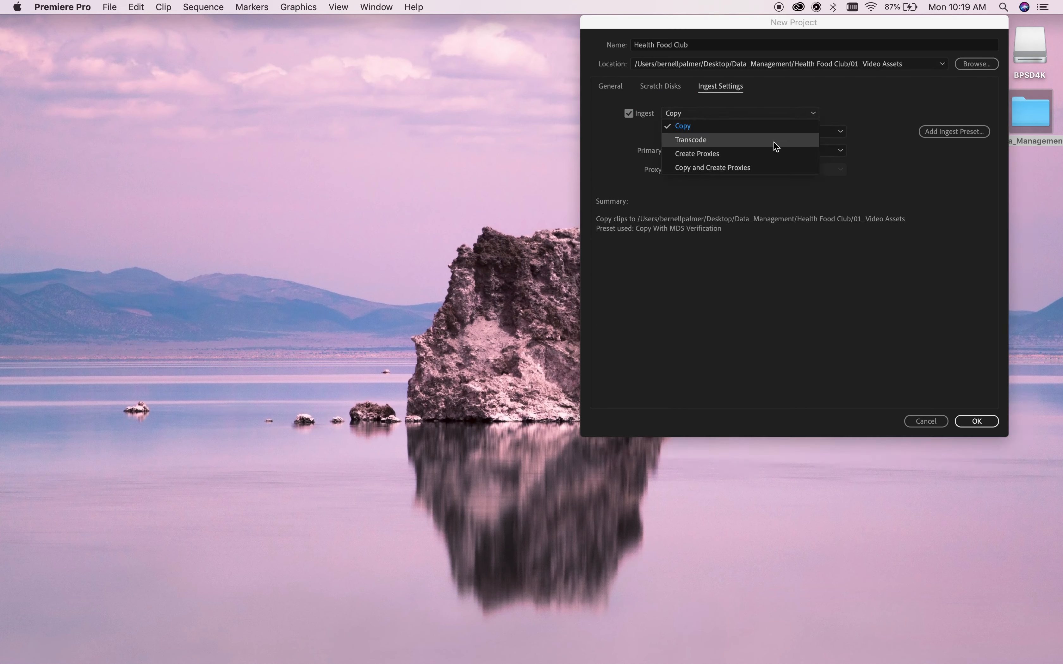
left_click(755, 171)
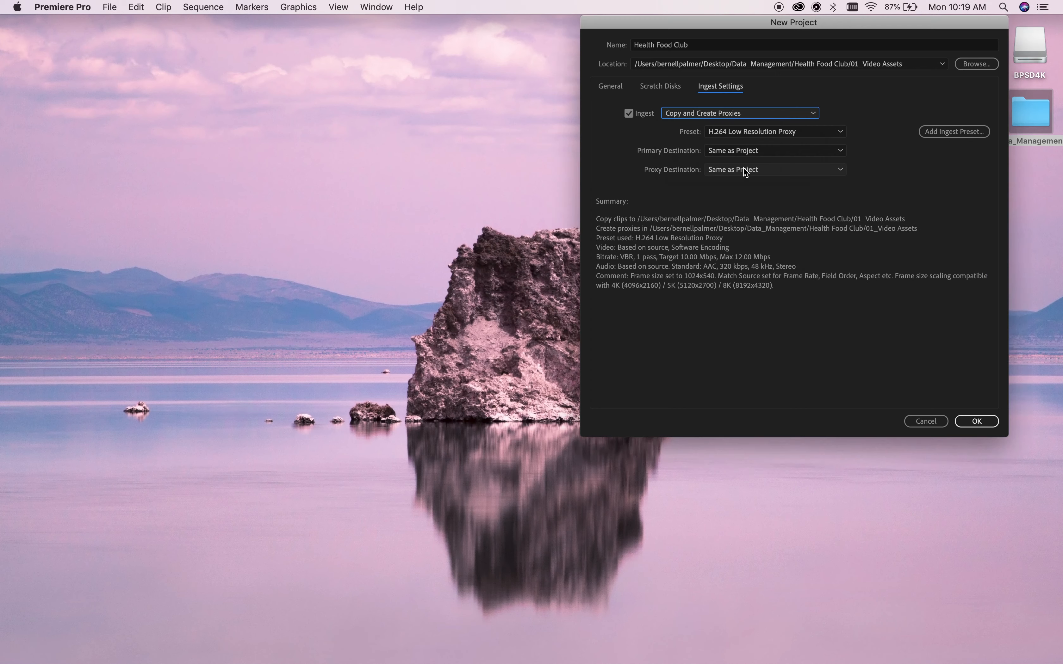
left_click(836, 132)
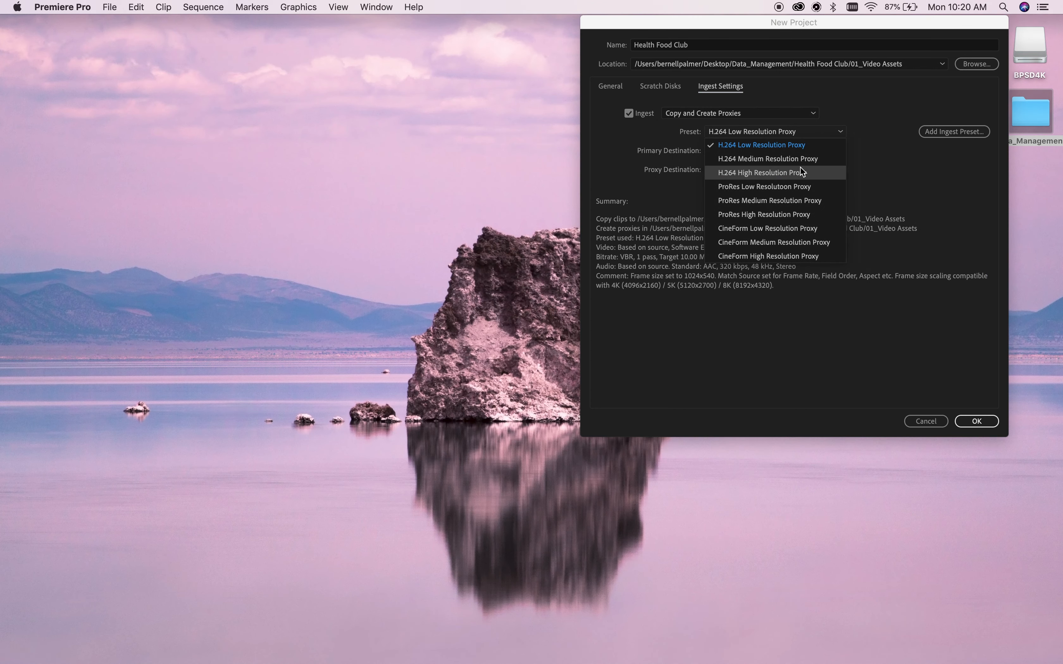
left_click(789, 186)
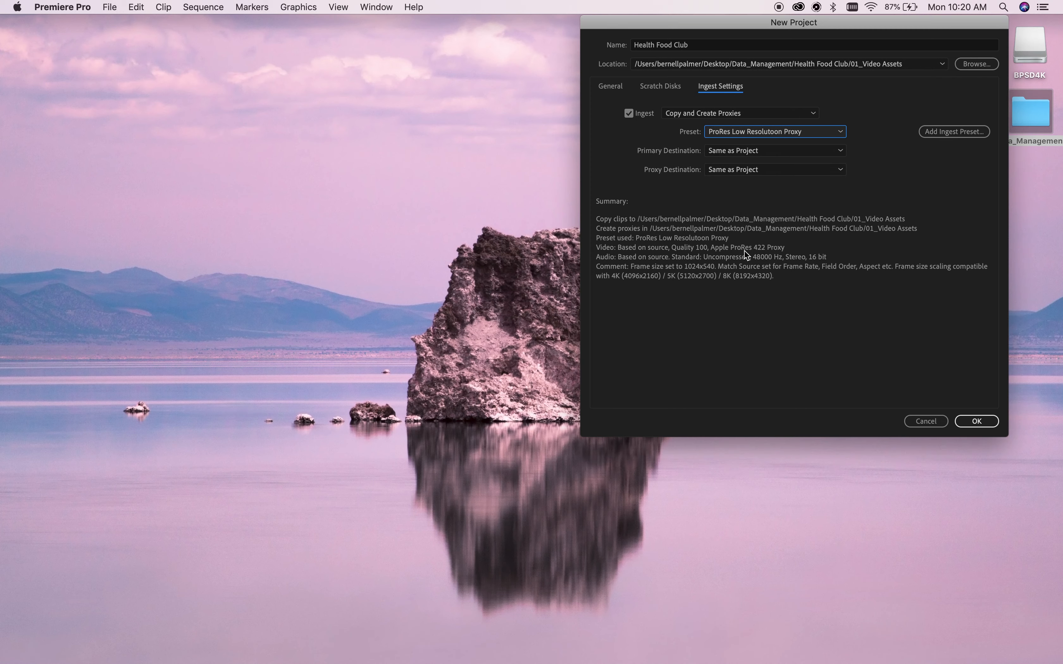
left_click(840, 171)
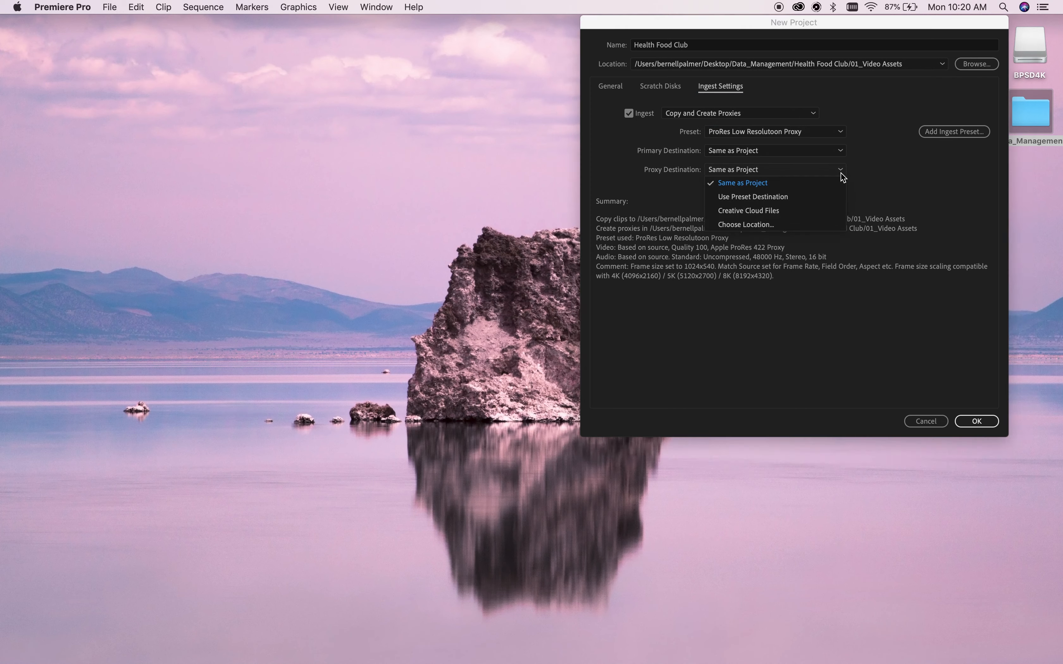
Send proxies to Data_Management/Health Food Club/Proxy Files and create the project, overwriting the old one.
left_click(788, 221)
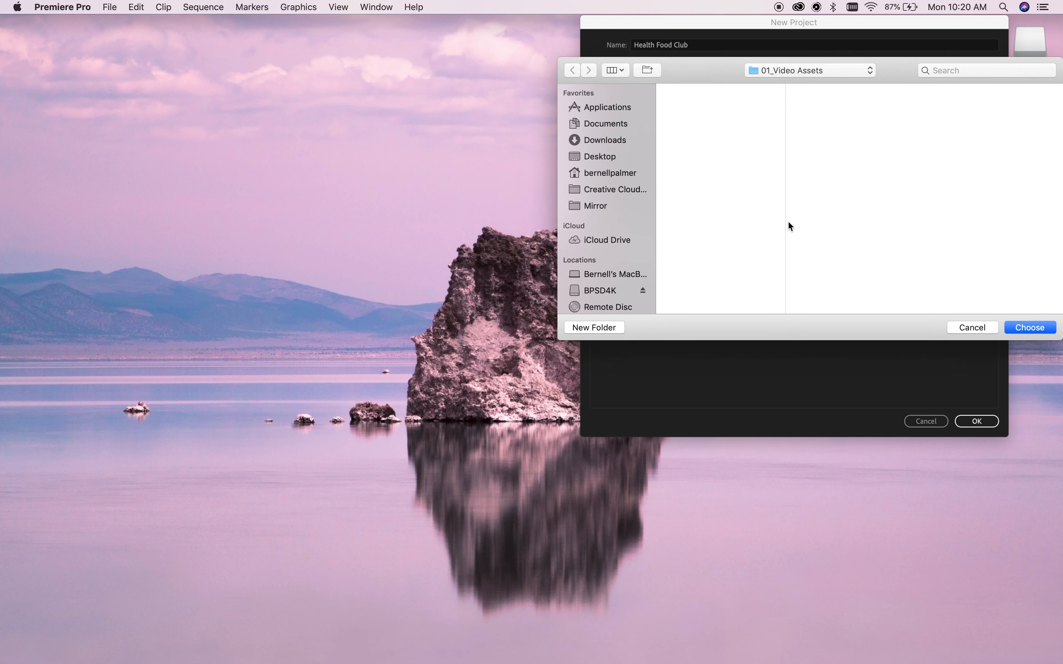
left_click(638, 154)
left_click(711, 88)
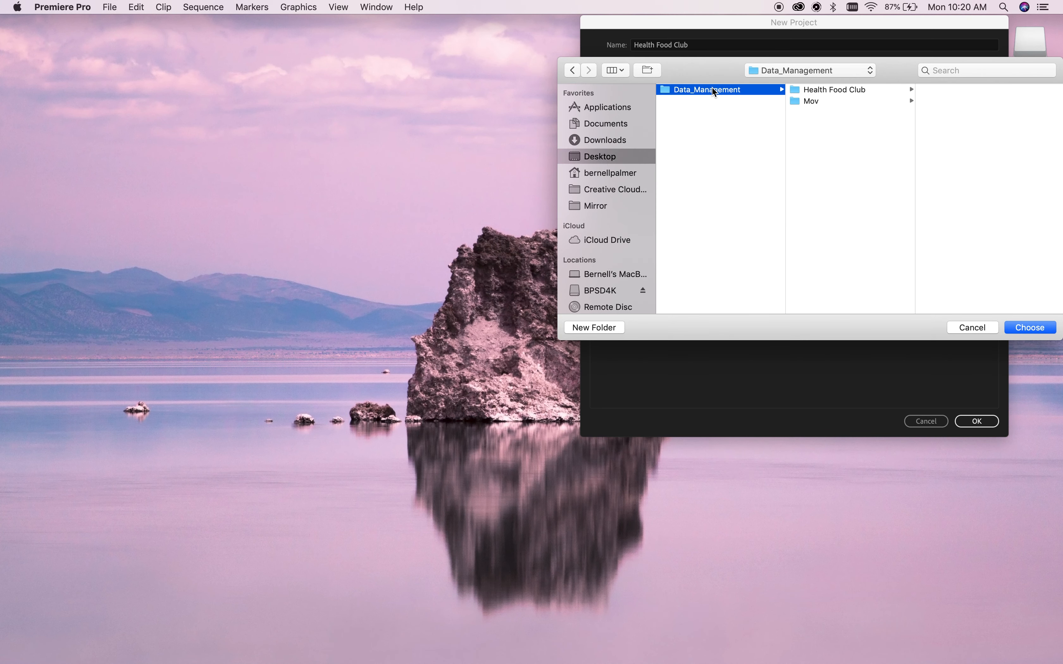
left_click(816, 91)
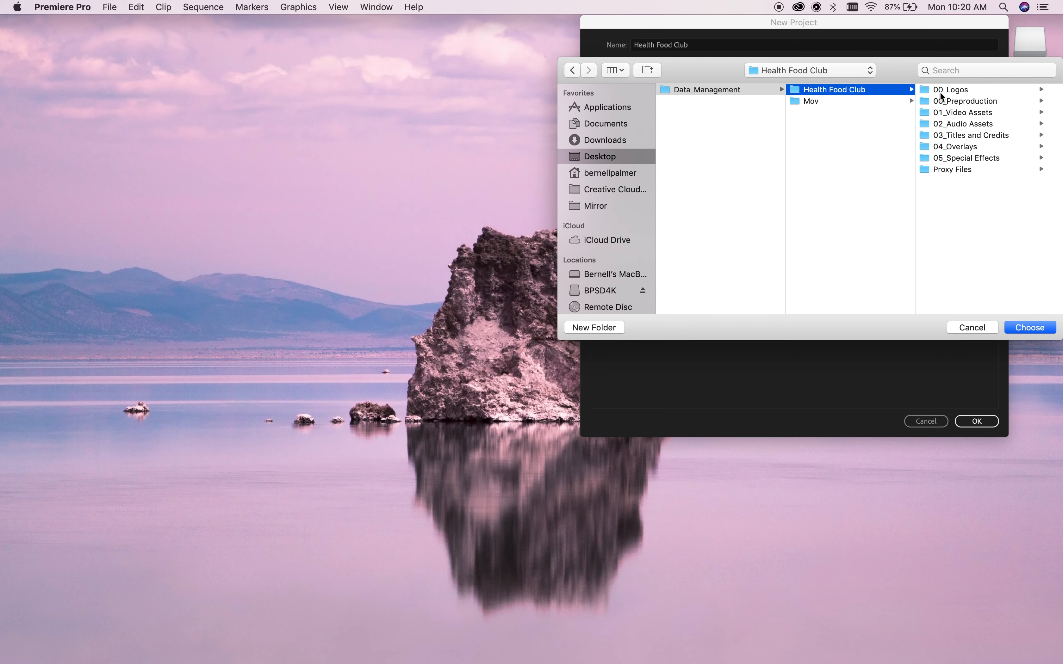
left_click(951, 171)
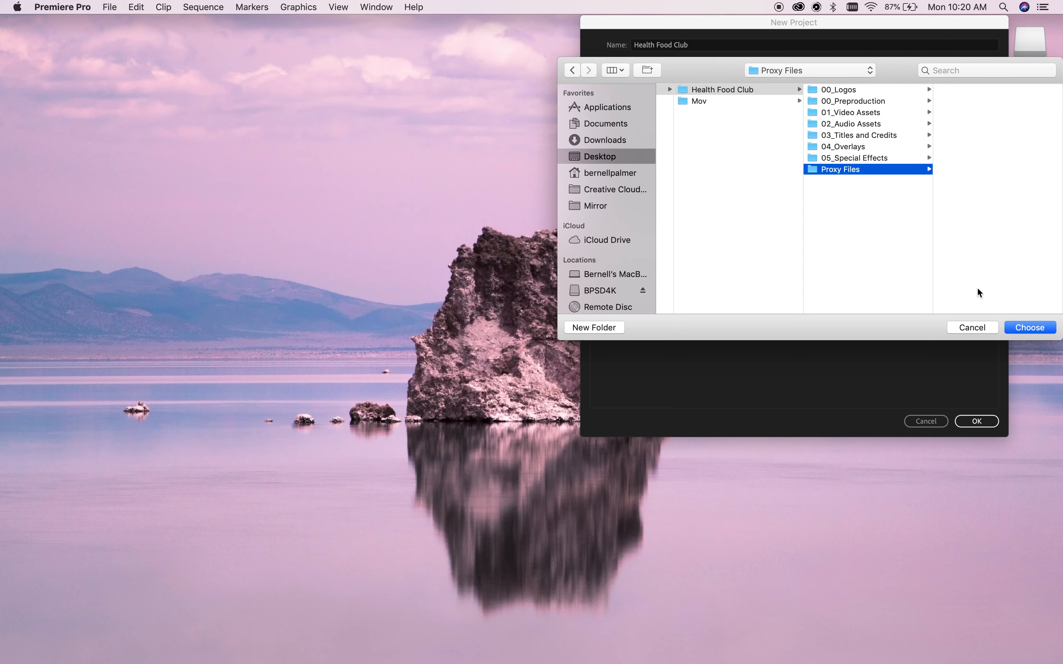
left_click(1019, 327)
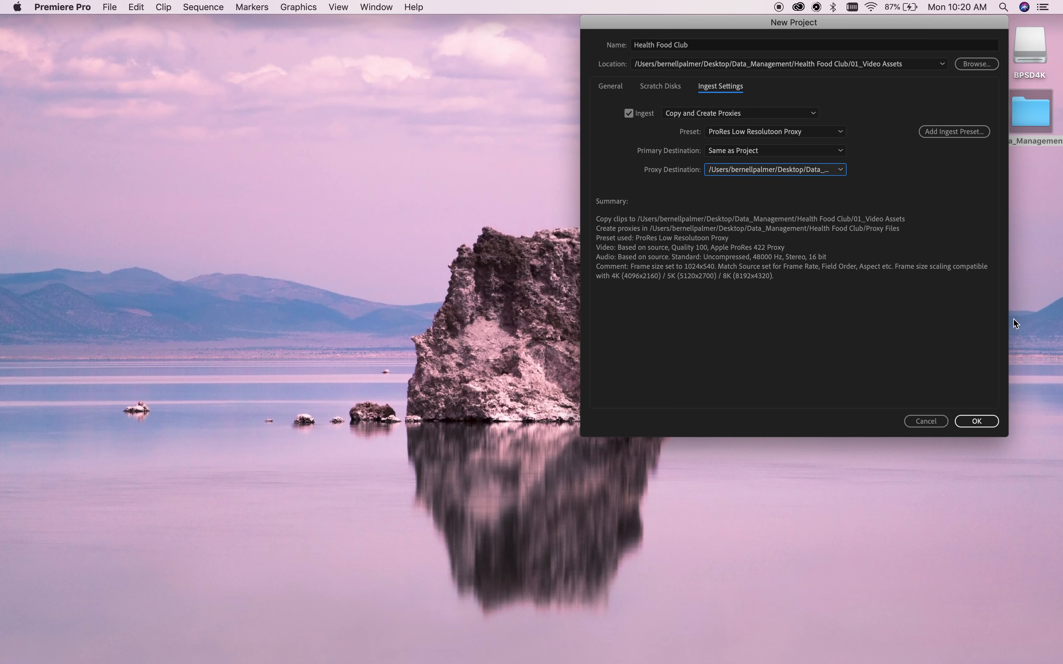
left_click(974, 421)
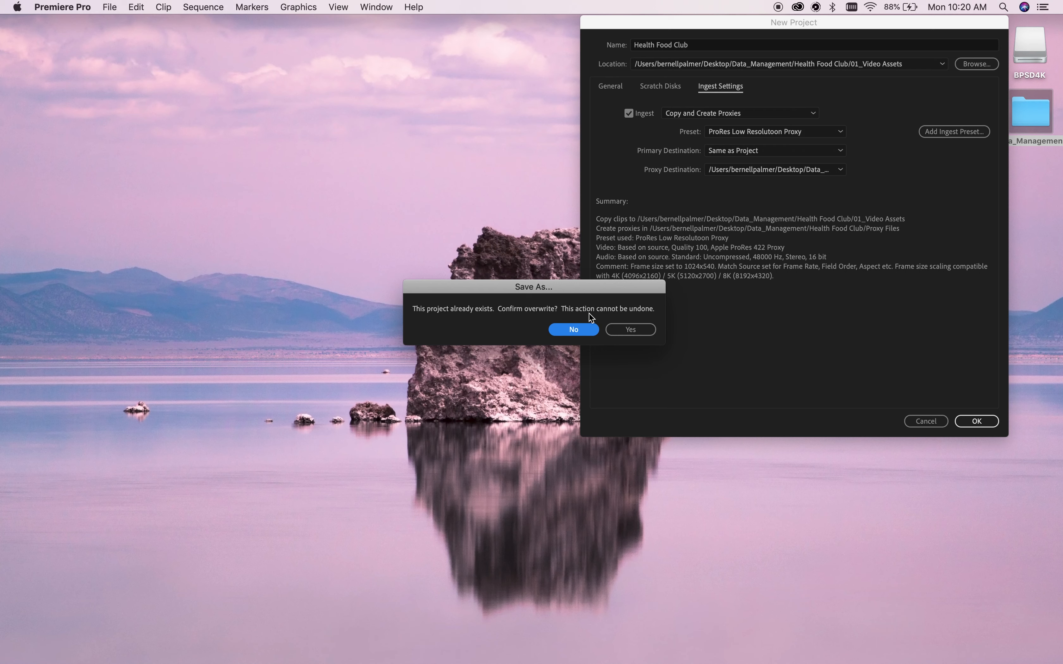
left_click(628, 330)
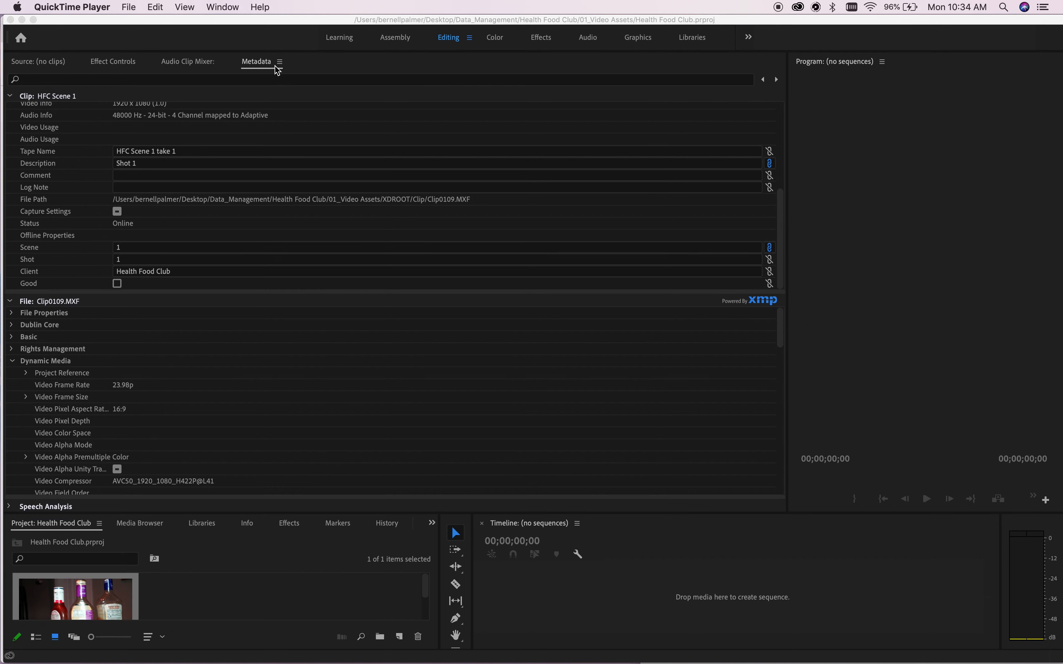
Add a custom Text metadata property named 'Camera' in Metadata Display.
left_click(282, 67)
left_click(280, 63)
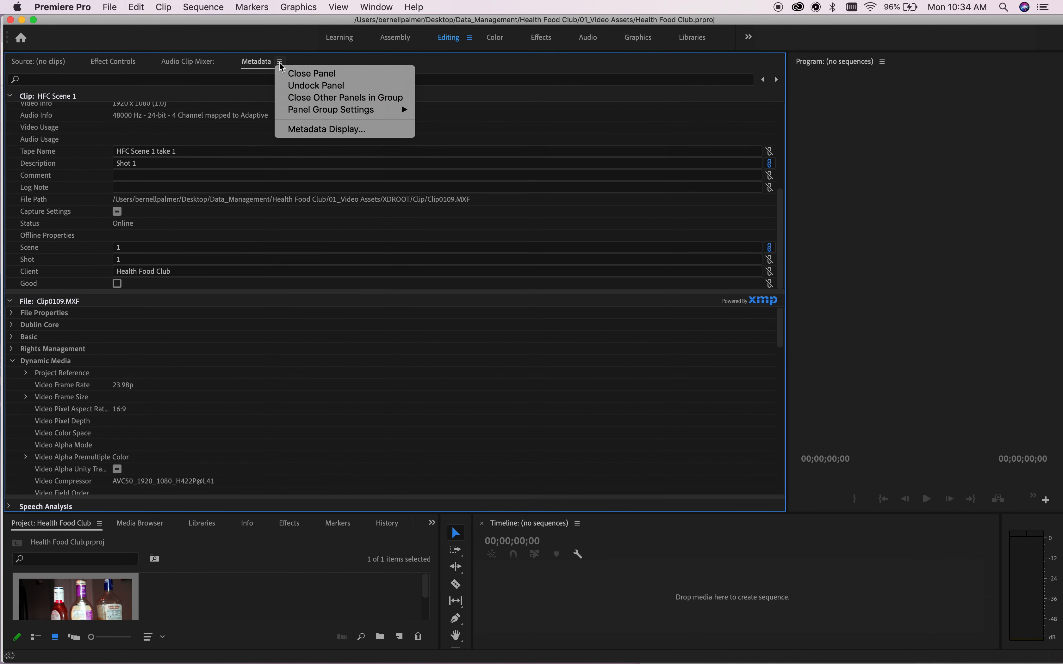
left_click(313, 132)
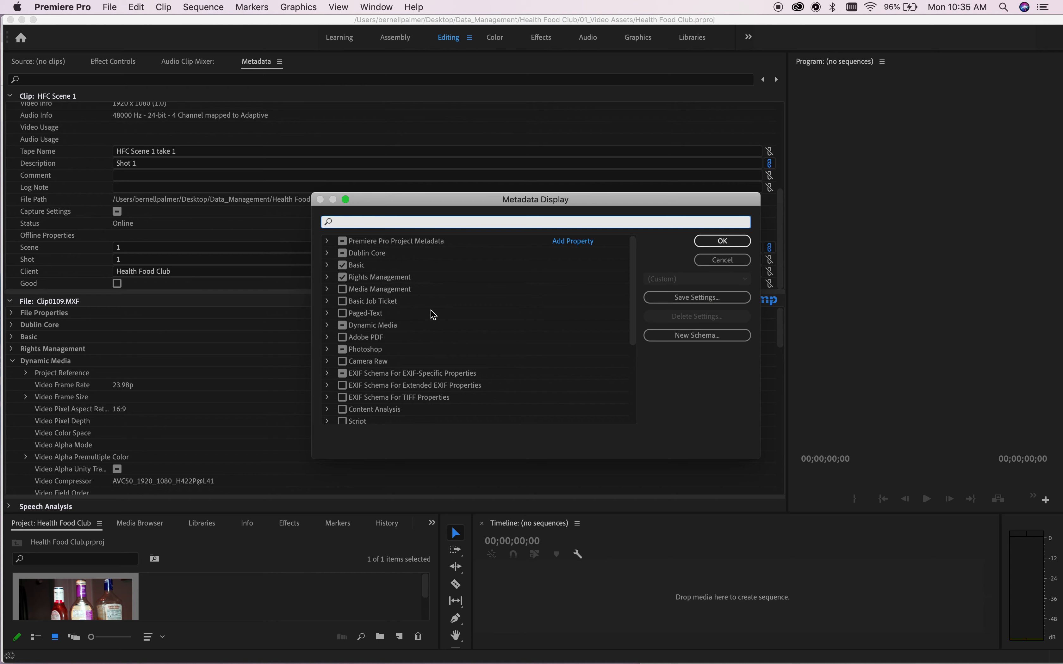
scroll(384, 306, "down", 5)
scroll(384, 306, "up", 5)
left_click(571, 244)
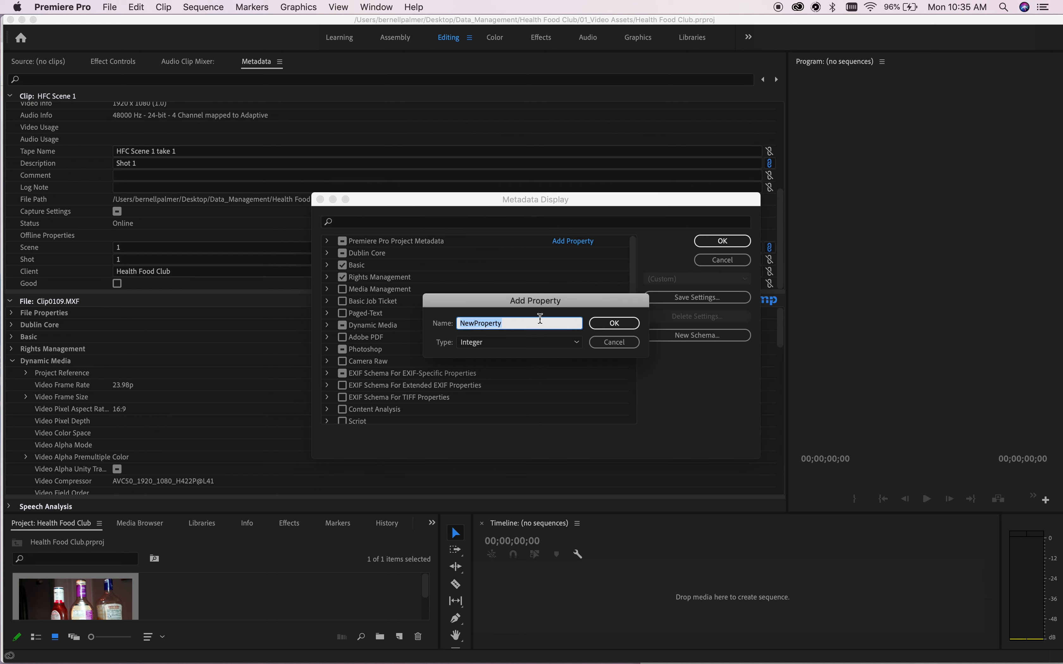
key("BackSpace")
type("Camera")
left_click(576, 343)
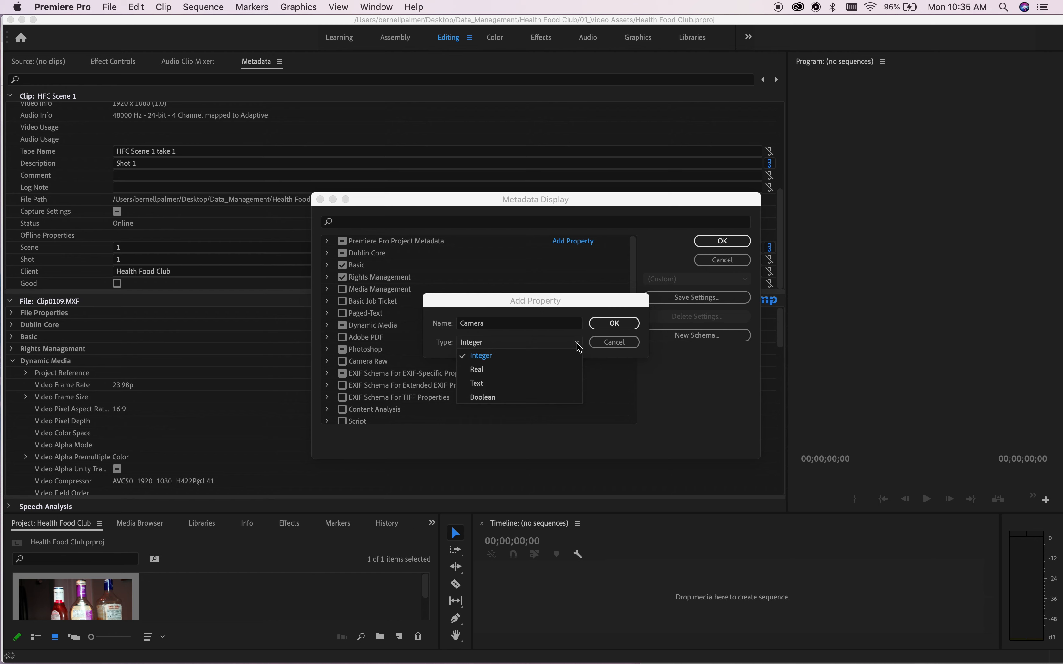
left_click(527, 383)
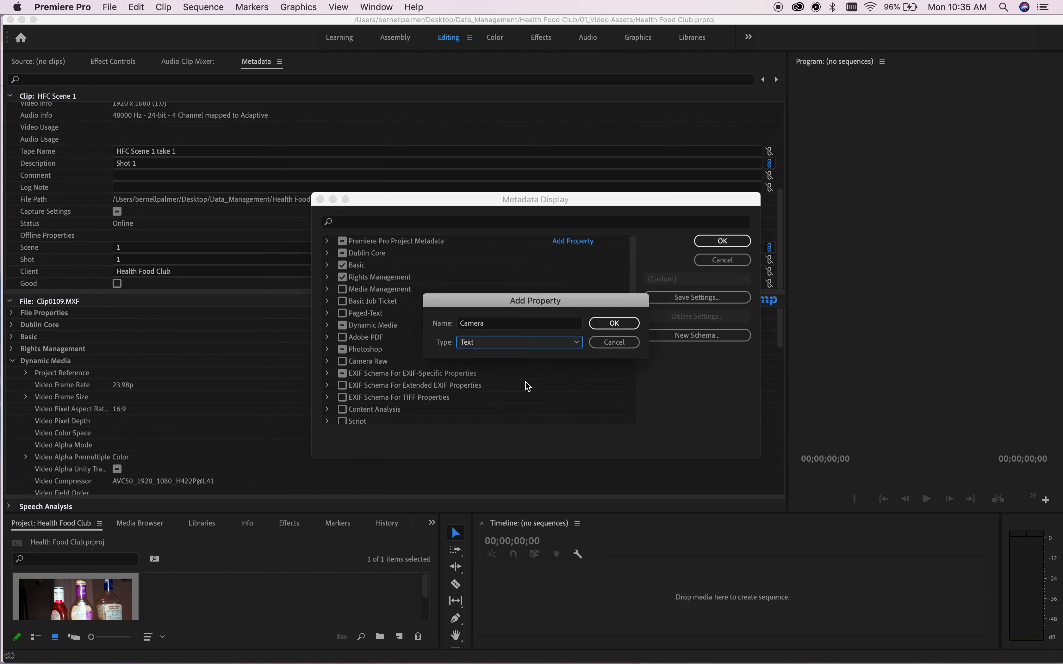
left_click(606, 330)
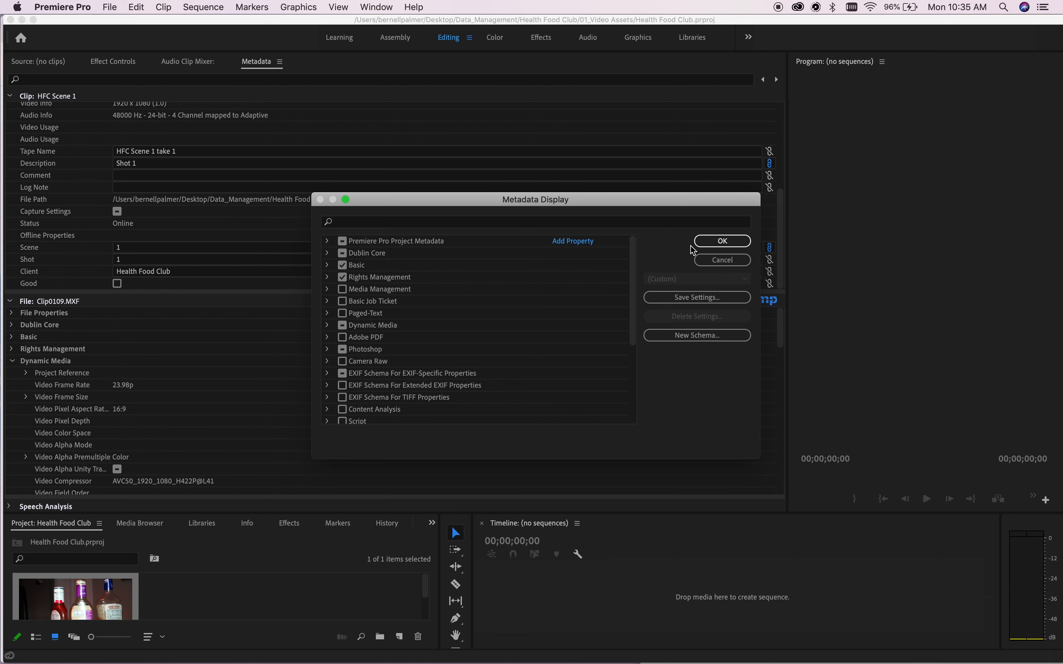
left_click(704, 241)
scroll(233, 193, "down", 1)
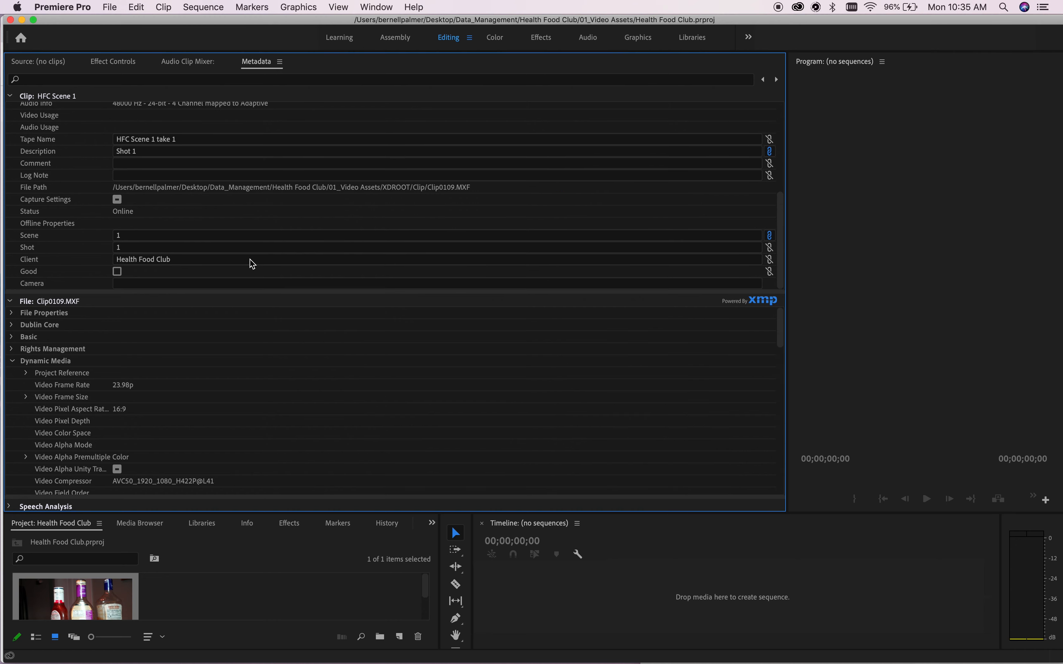
Add a second custom Text metadata property named 'Frames per second'.
left_click(280, 62)
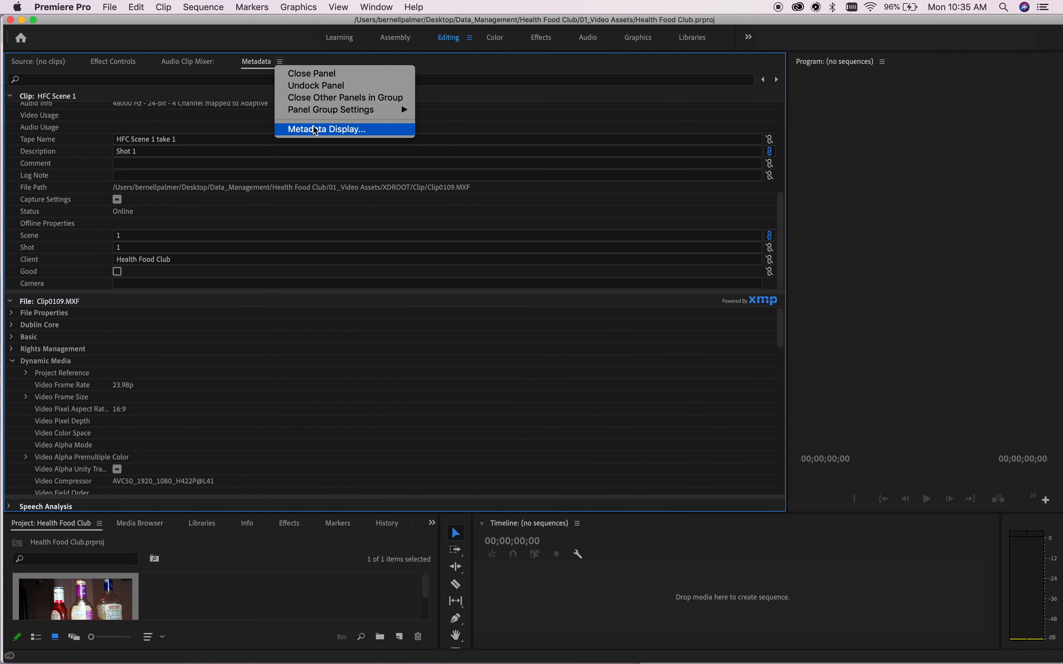
left_click(315, 130)
left_click(588, 244)
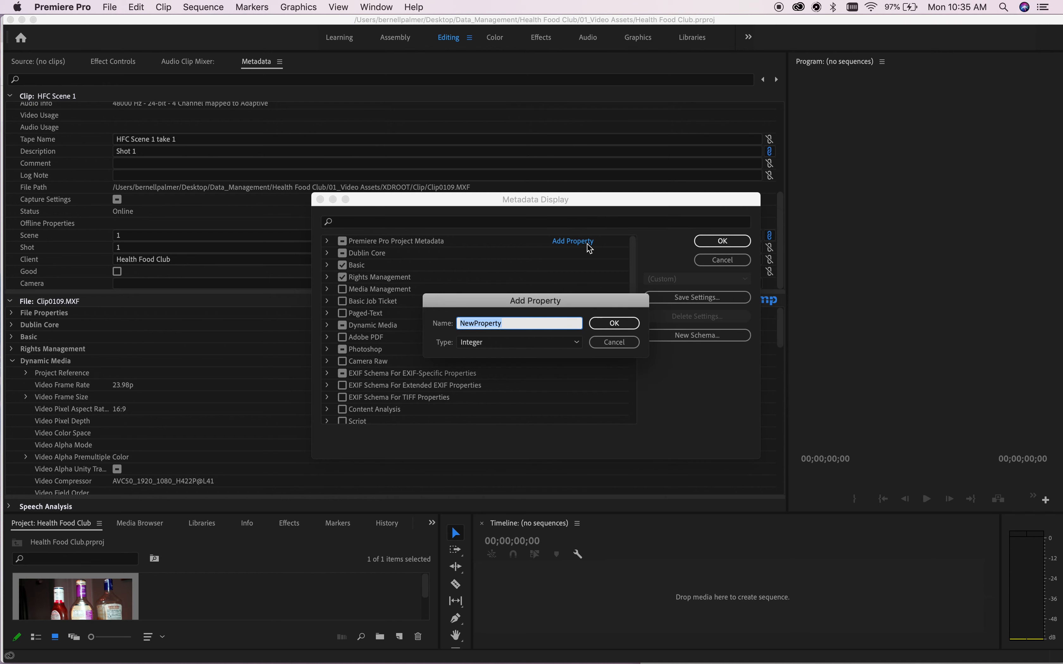
key("BackSpace")
type("Frames per second")
left_click(576, 347)
left_click(549, 385)
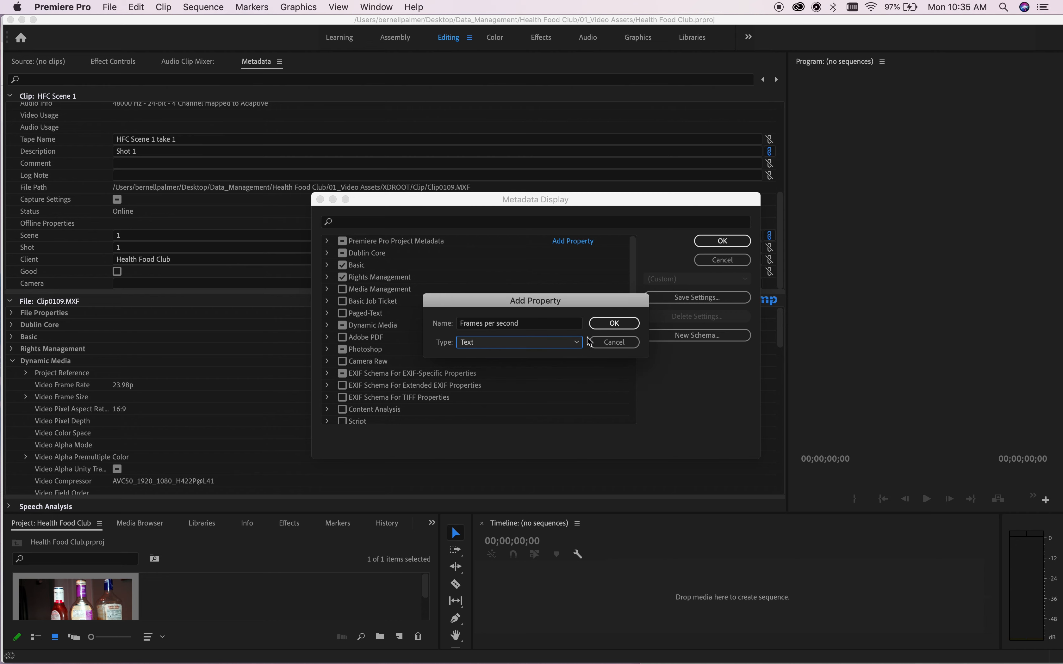
left_click(613, 324)
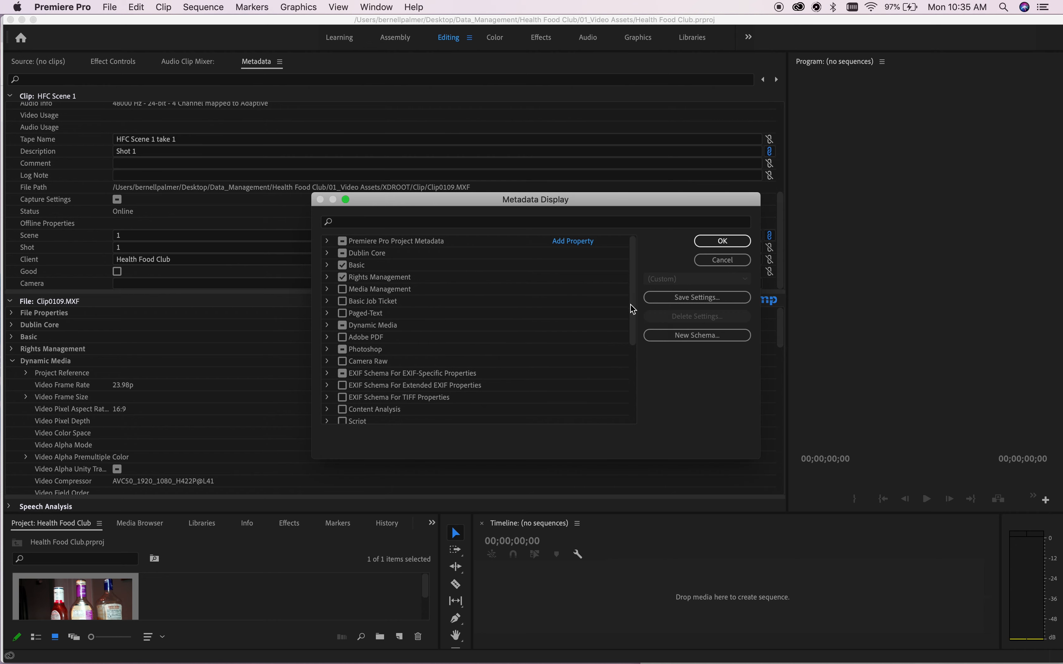
left_click(722, 241)
scroll(369, 264, "down", 1)
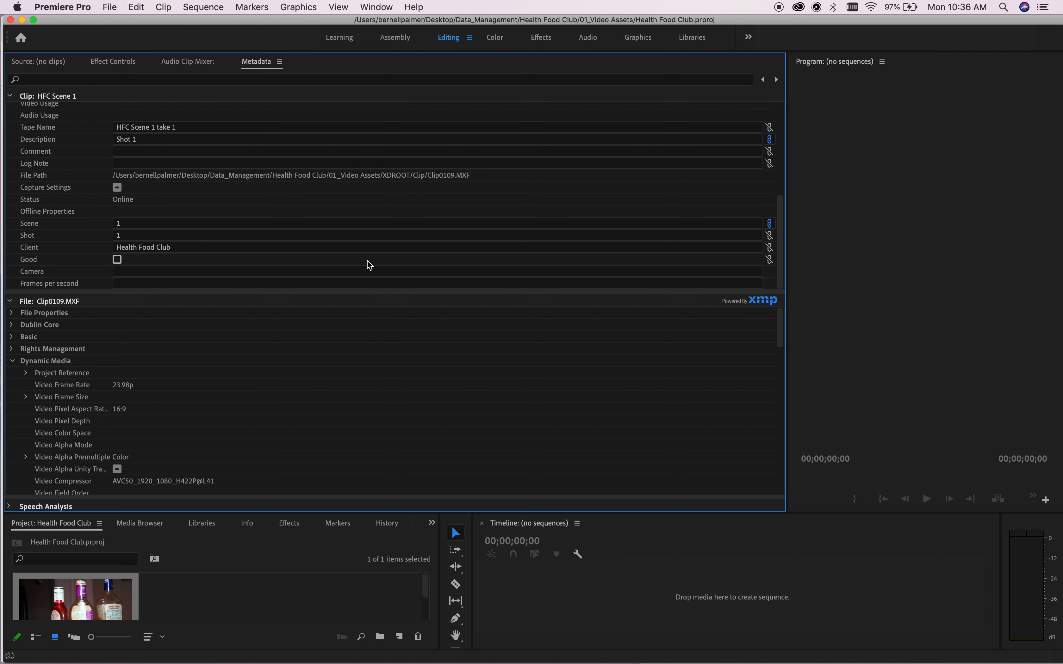
Review the Word document's list of required metadata fields.
left_click(478, 637)
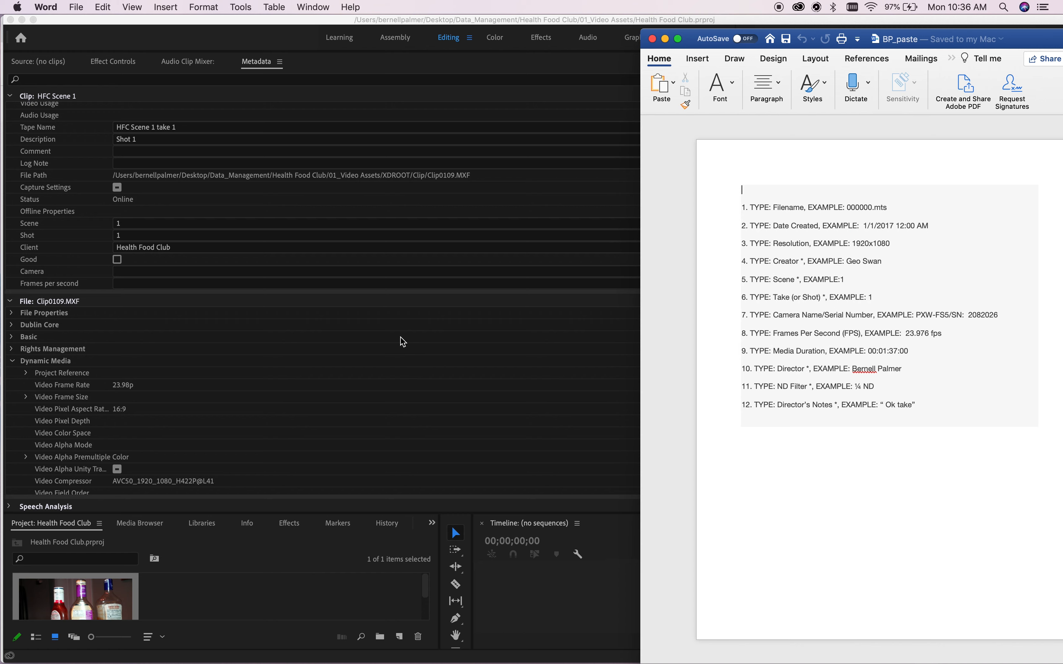
scroll(130, 214, "up", 10)
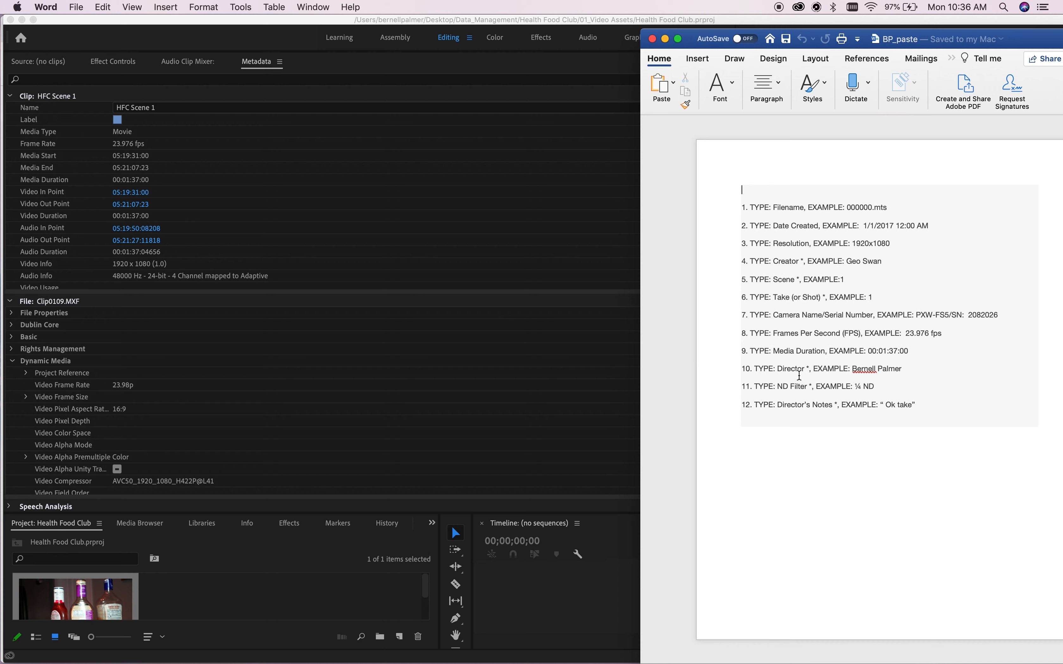
scroll(301, 246, "down", 10)
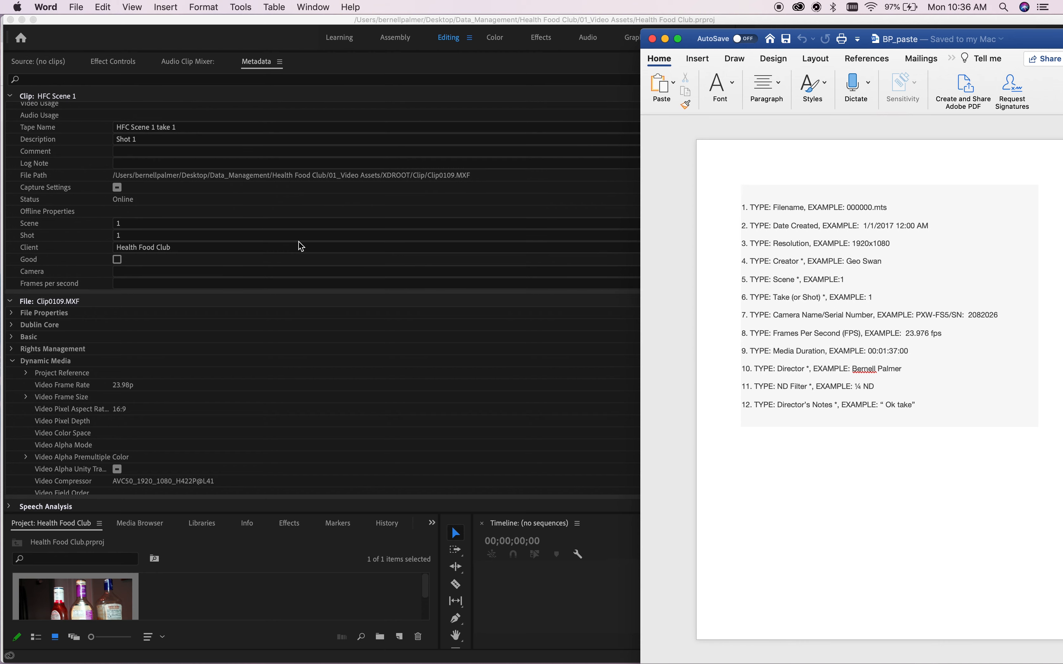
Add a custom Text metadata property named 'Director' and recheck the Word list.
left_click(310, 272)
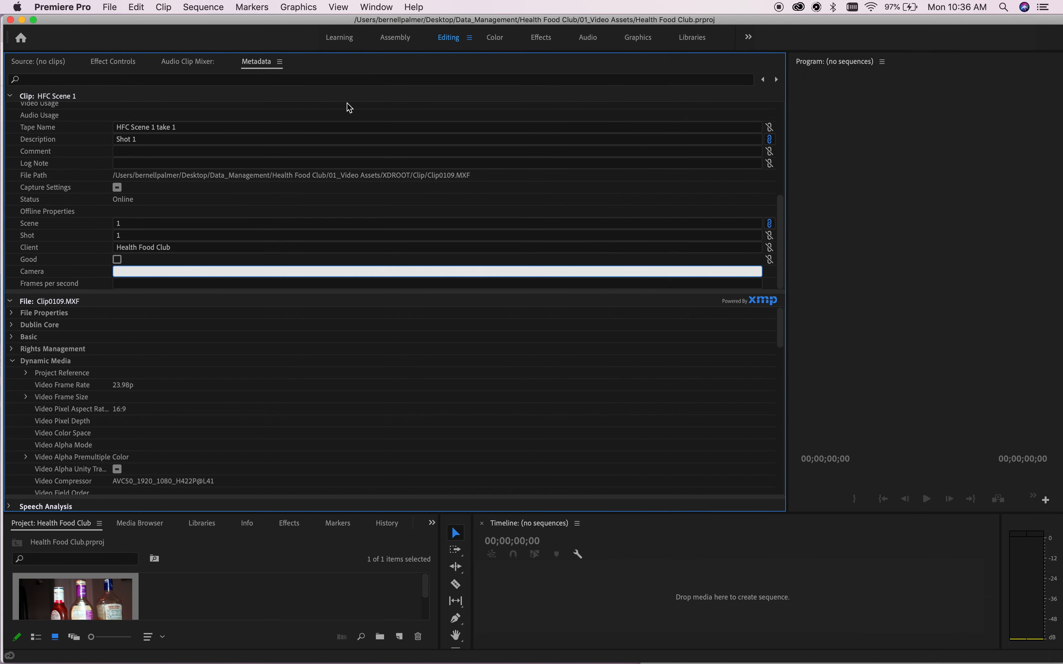
left_click(280, 62)
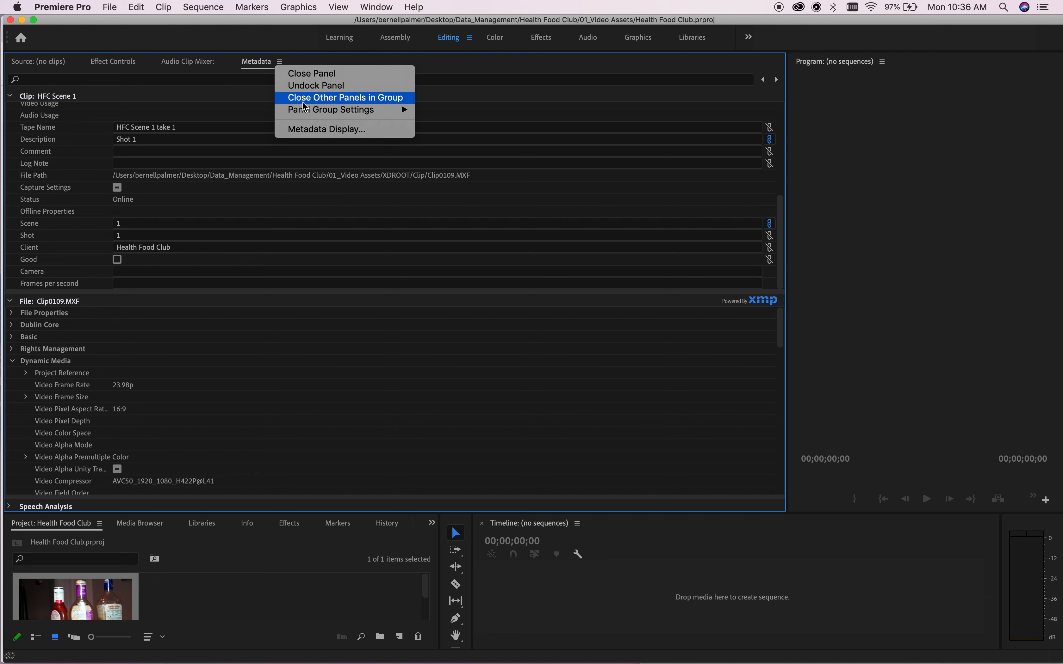
left_click(324, 129)
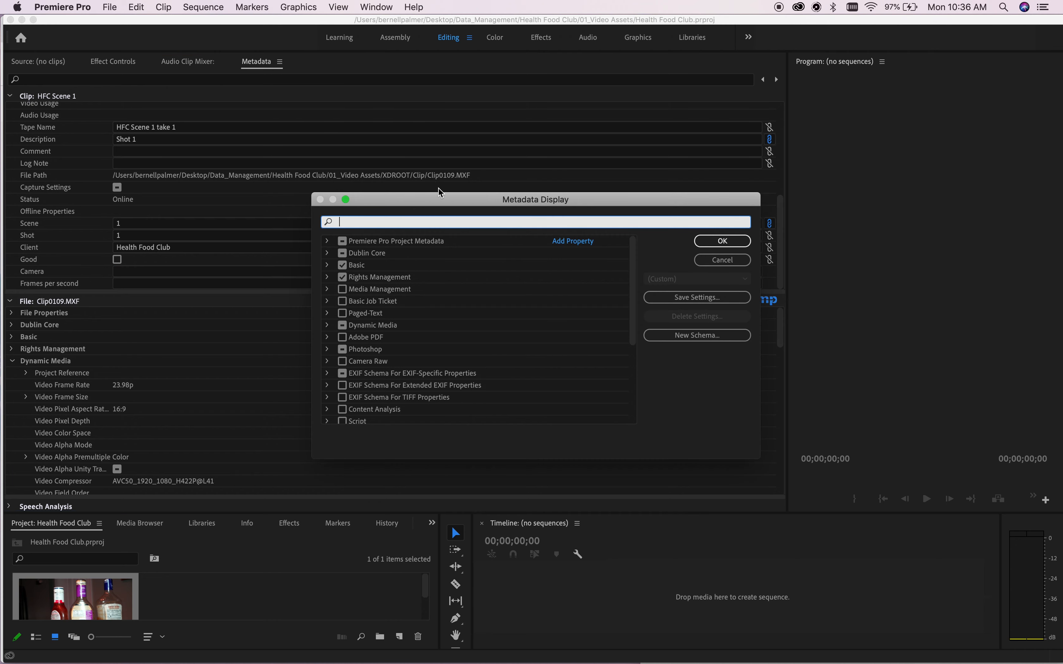
left_click(591, 245)
key("BackSpace")
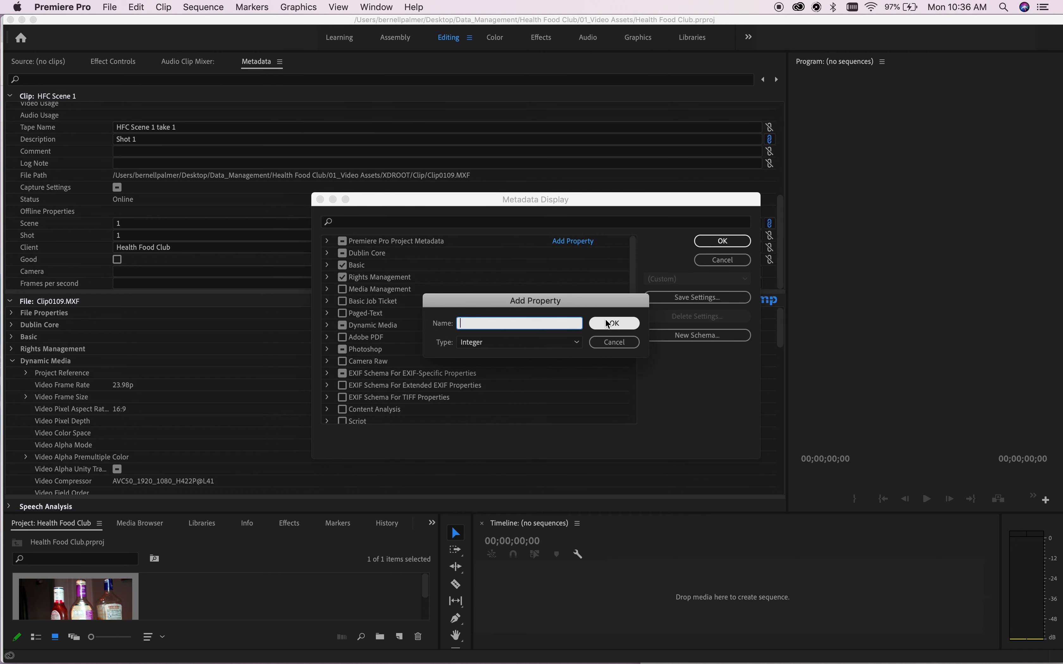
type("Director")
left_click(549, 343)
left_click(548, 382)
left_click(614, 324)
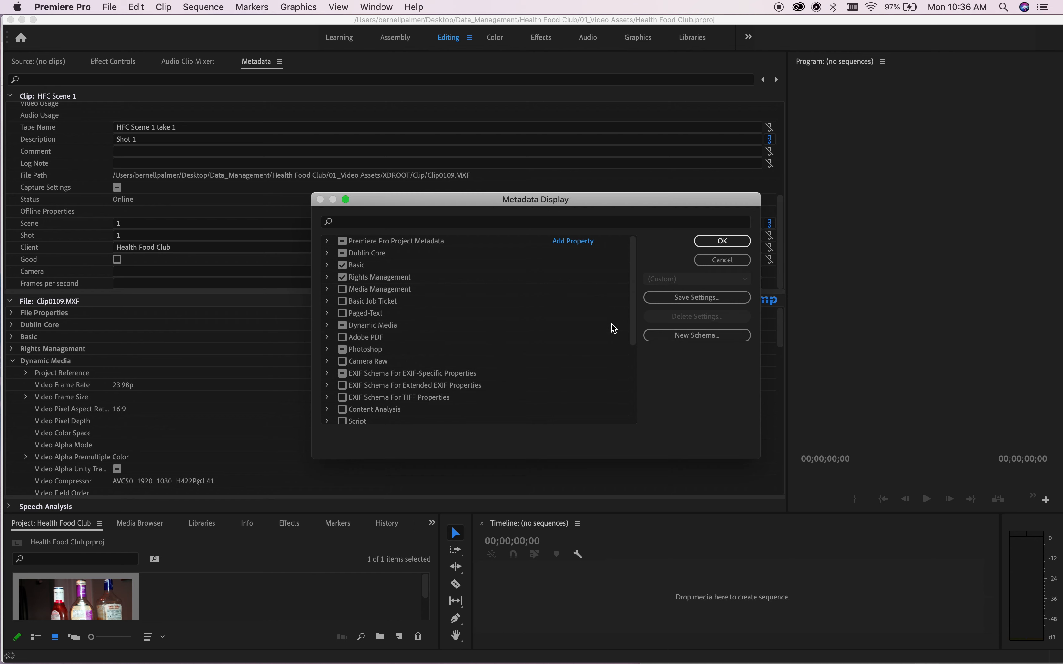
left_click(722, 241)
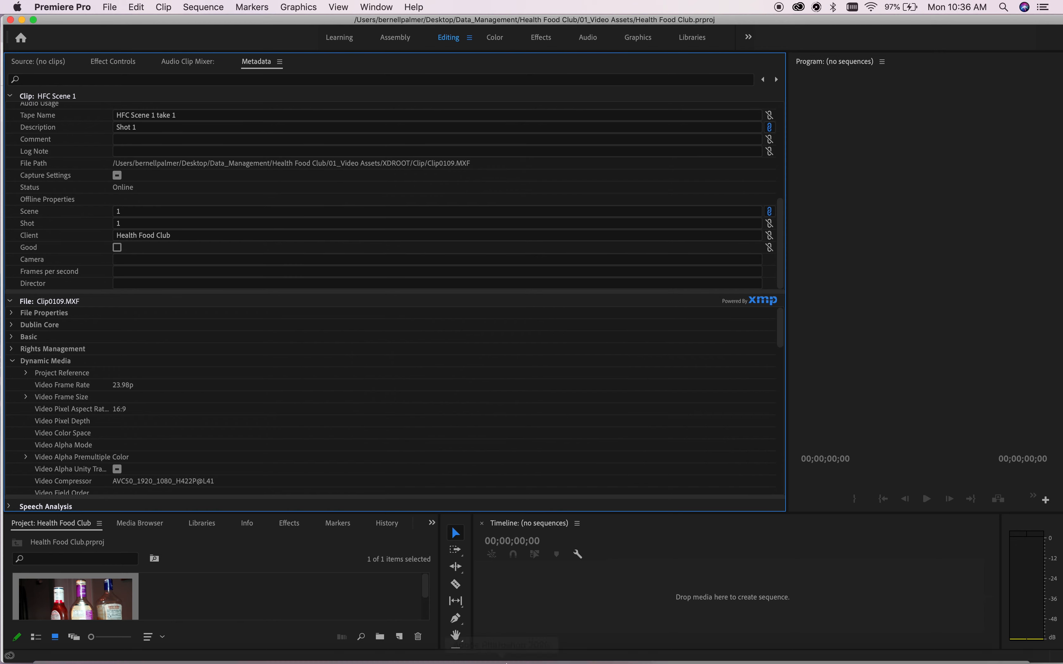
mouse_move(541, 662)
left_click(458, 612)
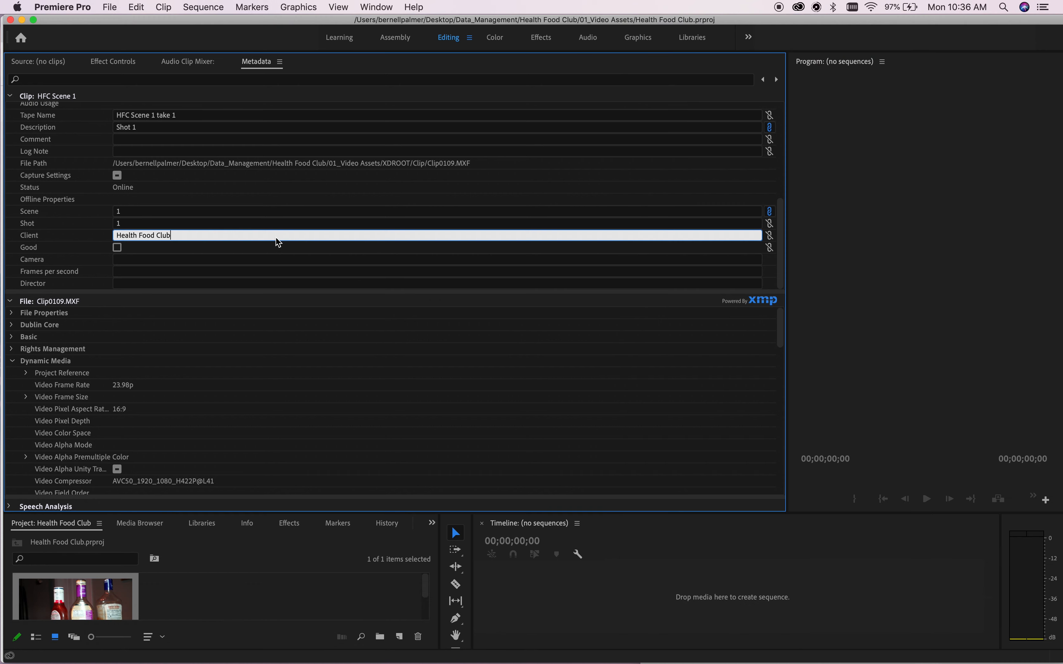
Add a custom Text metadata property named 'ND Filter' to the clip's metadata.
left_click(257, 236)
left_click(280, 62)
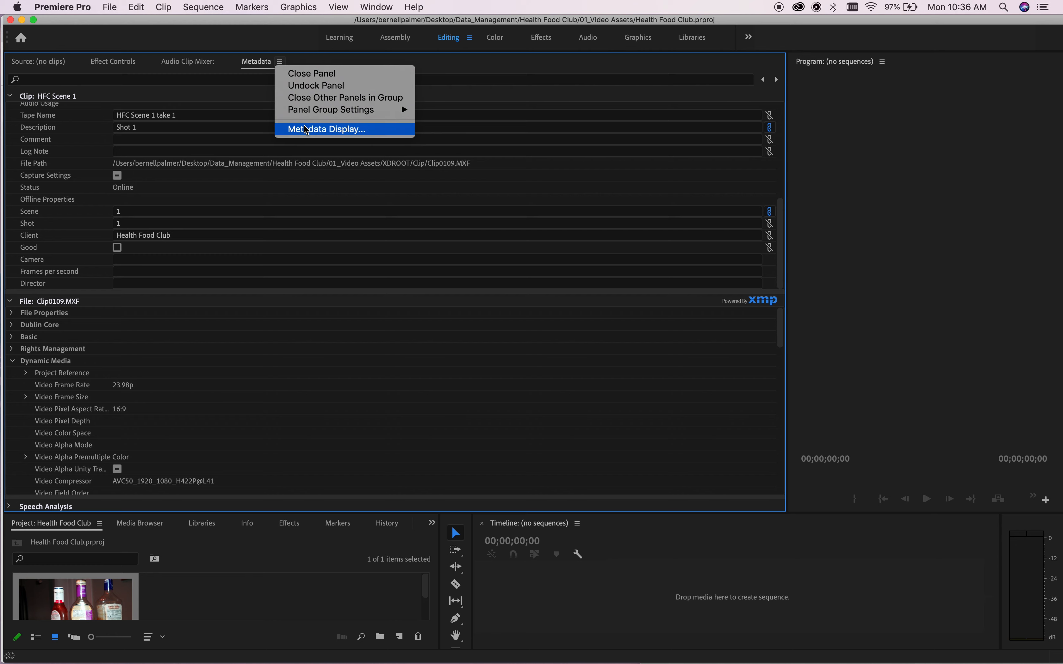
left_click(306, 129)
left_click(588, 242)
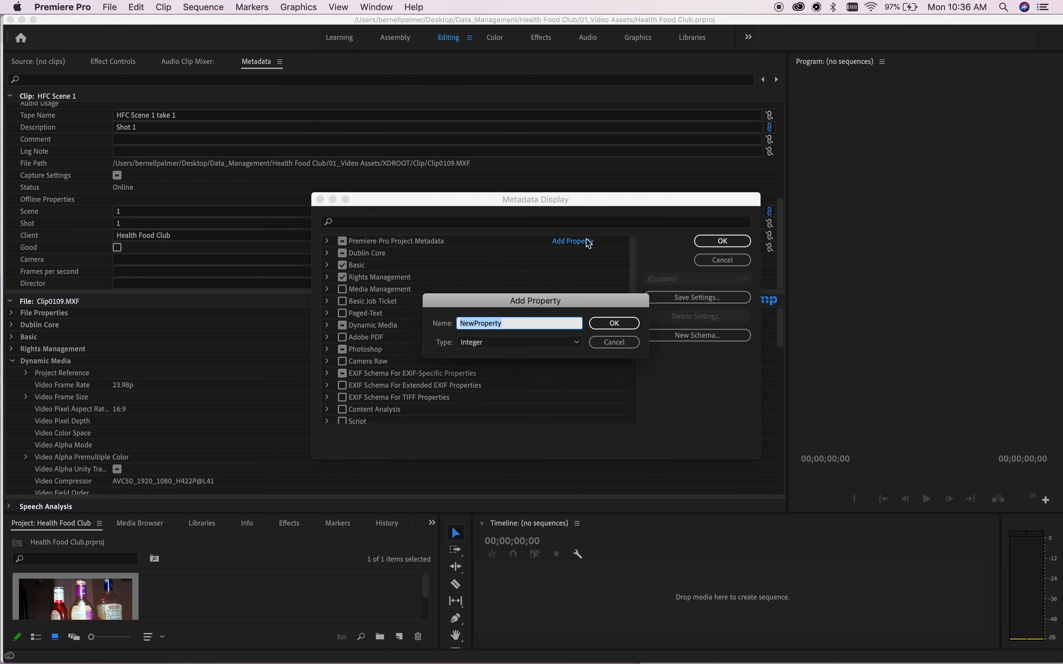
type("ND Fi")
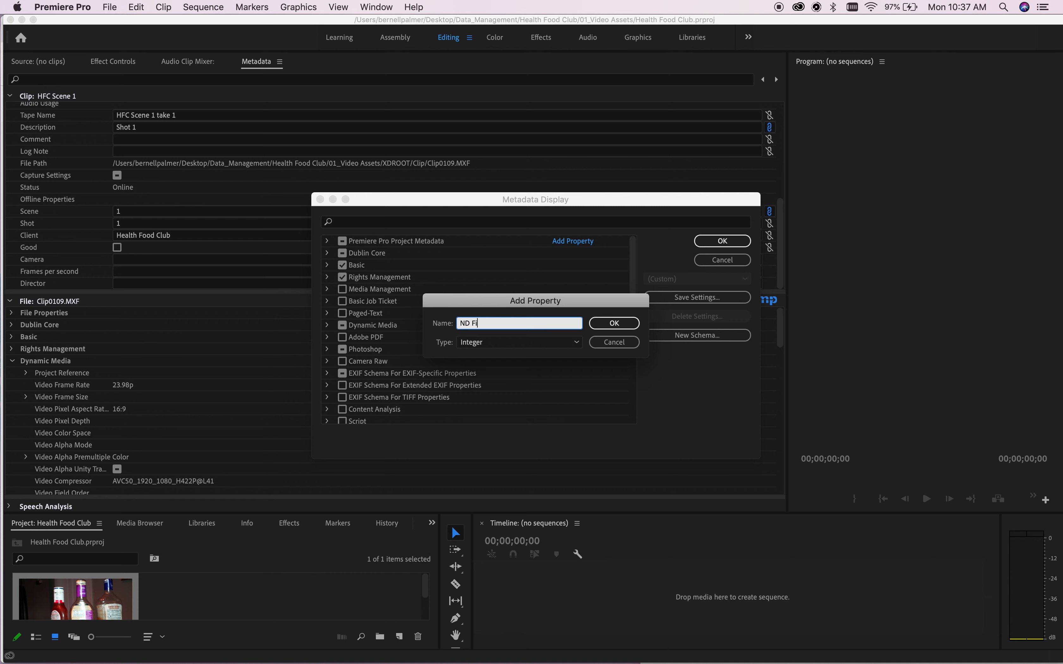
type("lter")
left_click(569, 342)
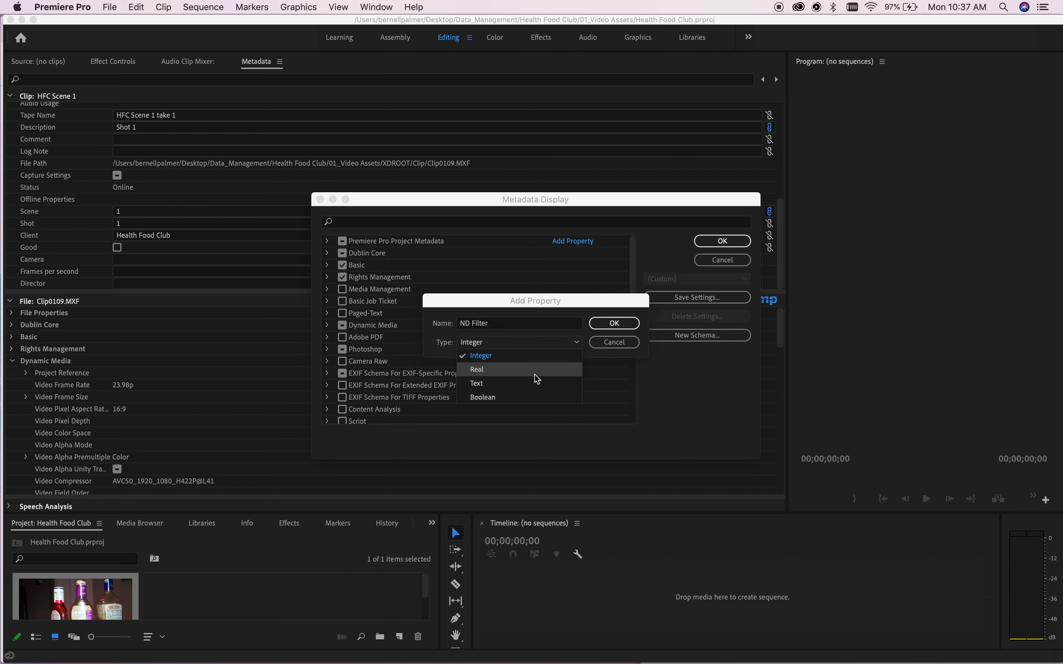
left_click(536, 369)
left_click(613, 325)
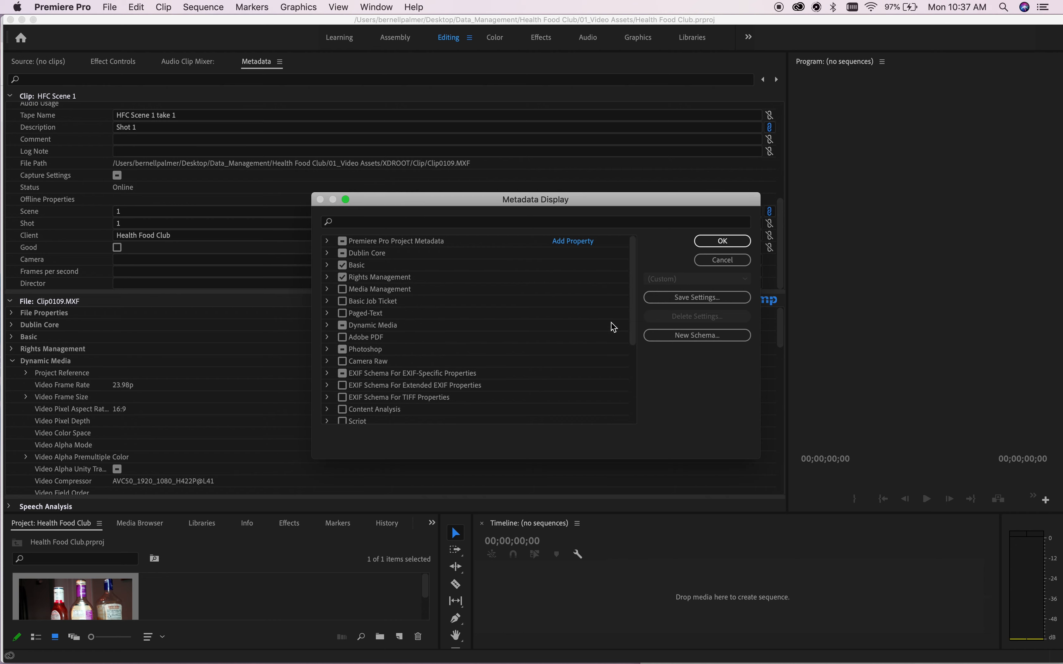
left_click(718, 243)
scroll(378, 267, "down", 1)
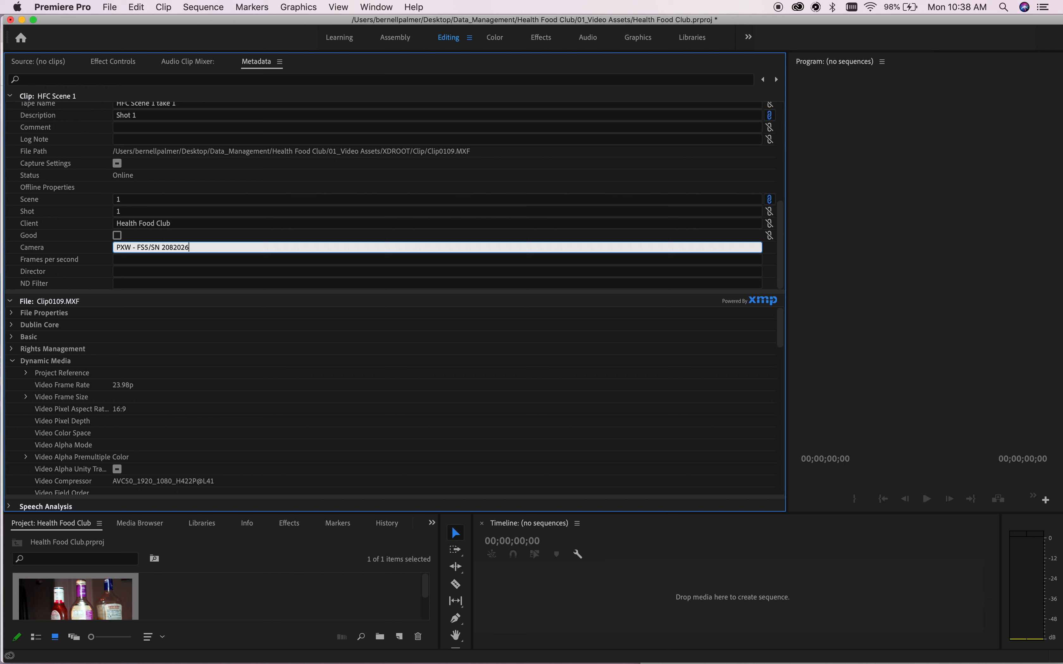
Enter 23.976 fps for Frames per second, the director's name, and 1 for ND Filter.
left_click(220, 262)
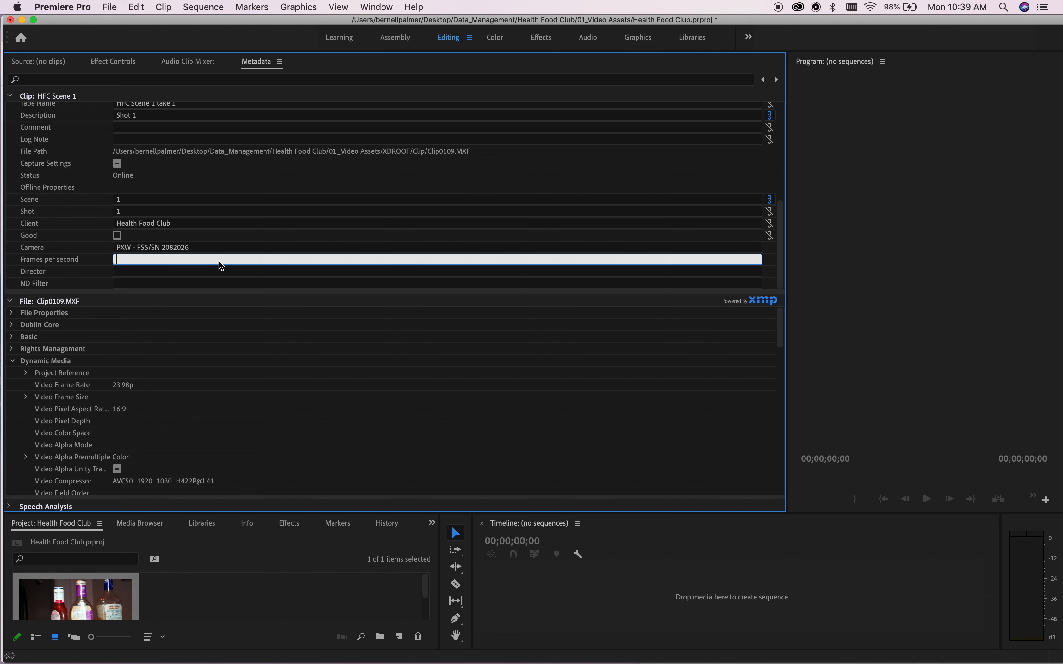
type("23.976 fps")
left_click(138, 260)
key("Tab")
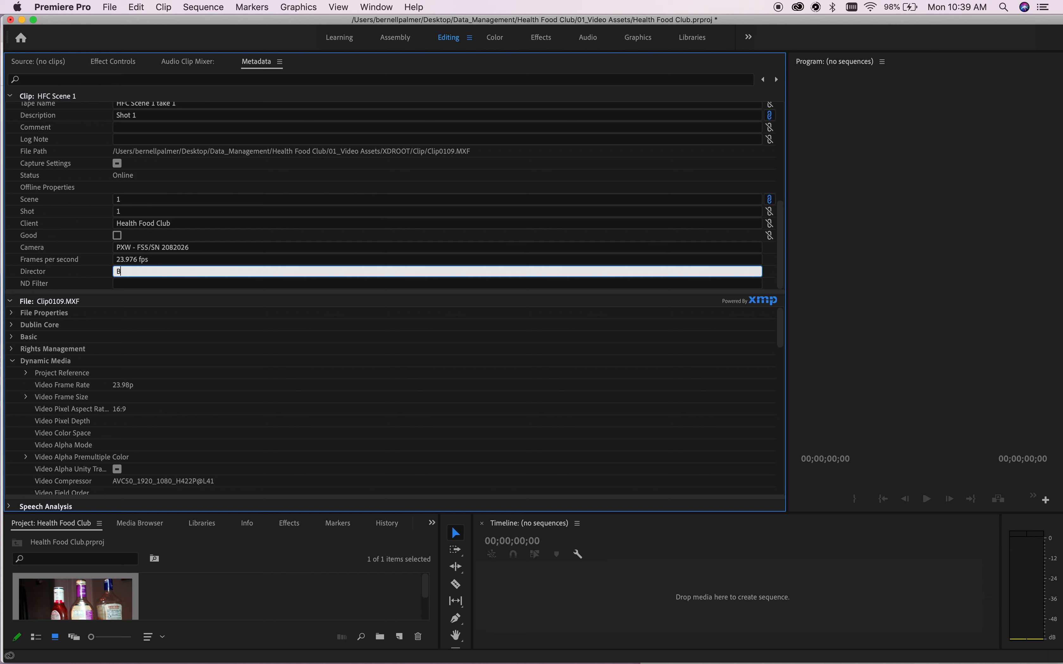
left_click(171, 285)
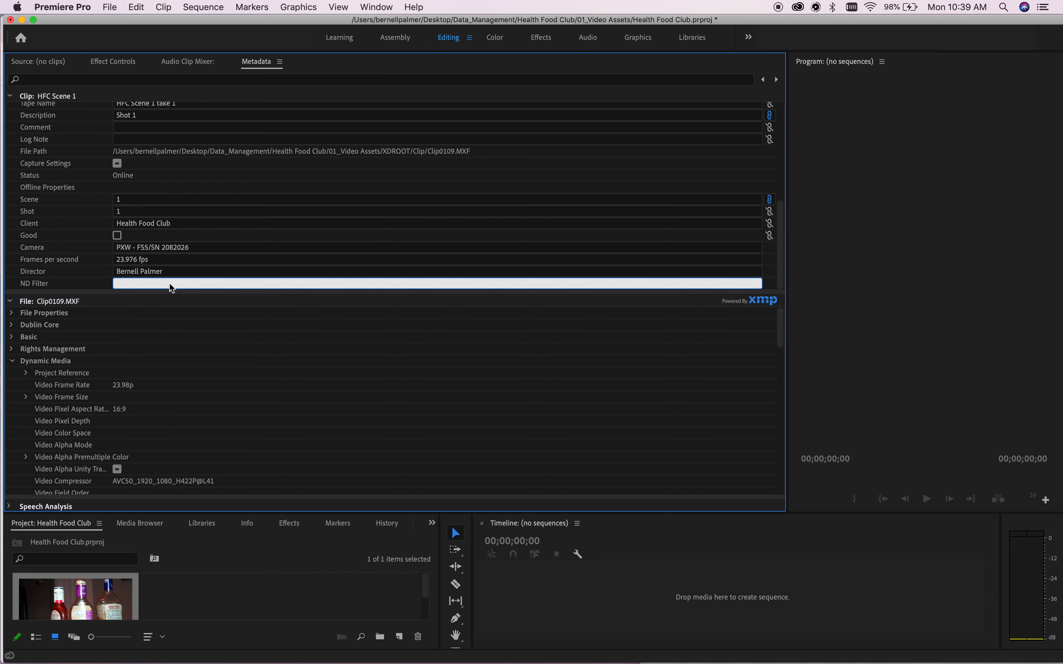
type("1")
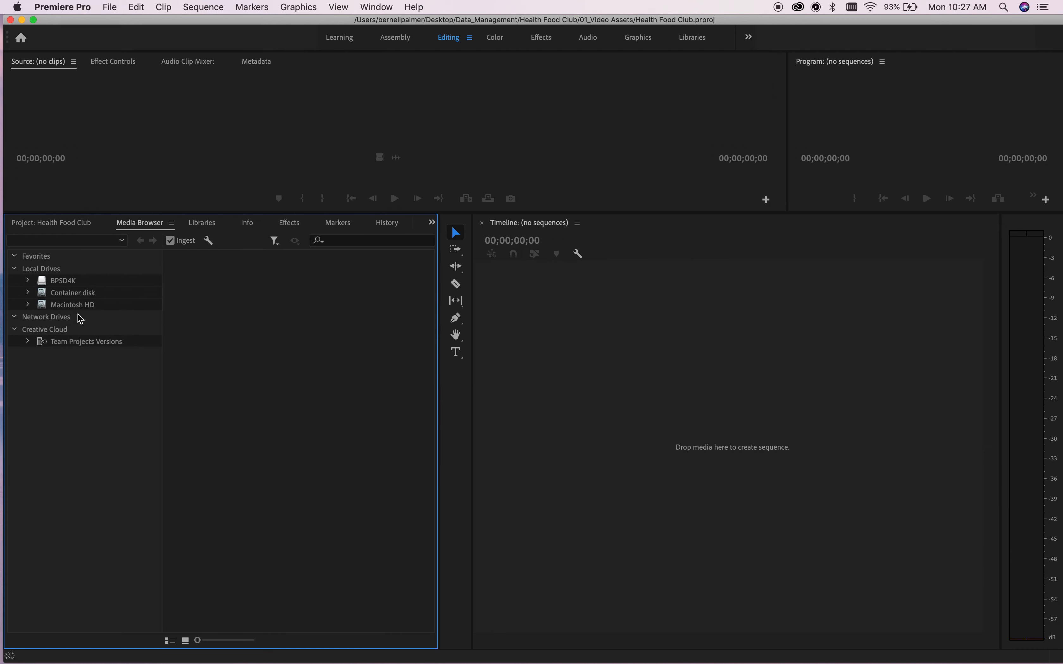
Browse from Macintosh HD through Users and the home folder into Desktop.
left_click(81, 304)
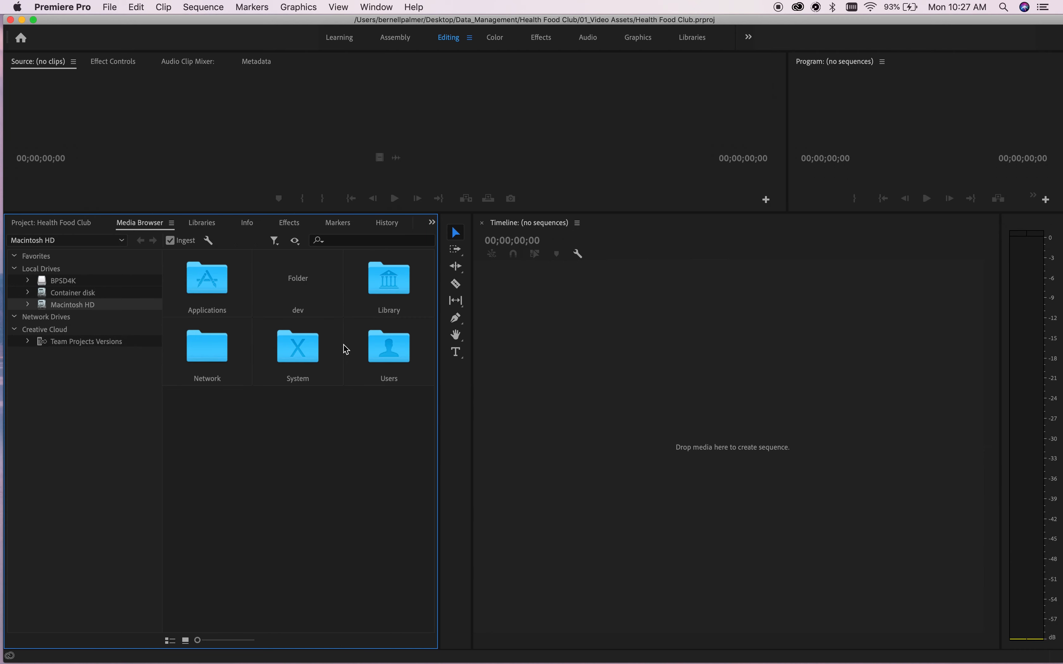
double_click(383, 350)
double_click(222, 292)
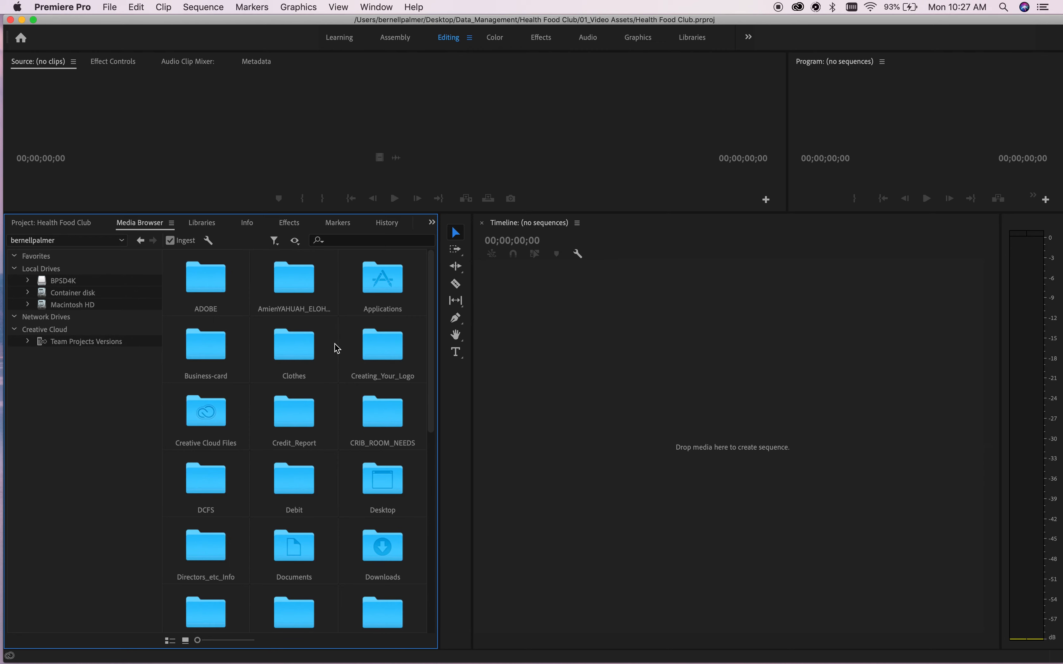
scroll(338, 385, "down", 5)
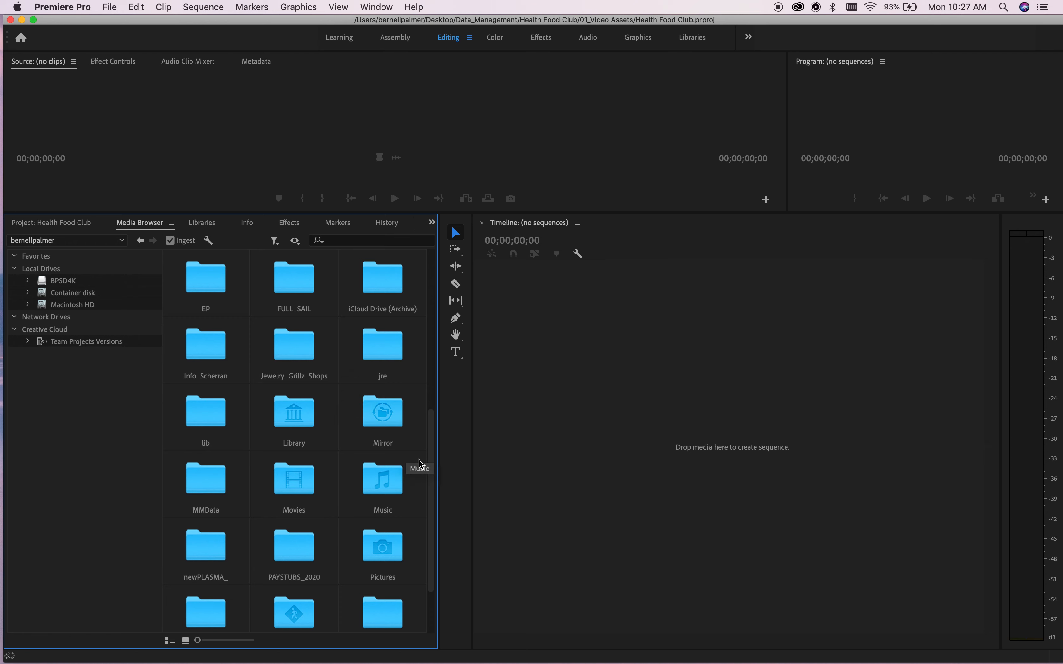
left_click_drag(430, 474, 415, 372)
left_click(382, 334)
double_click(381, 334)
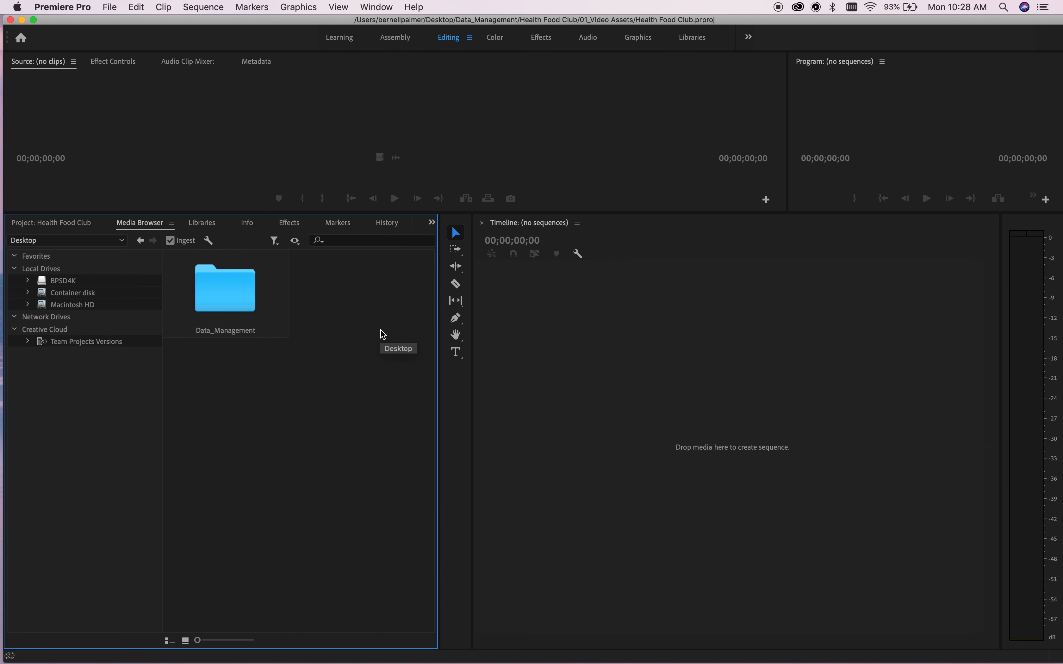
Open Data_Management > Health Food Club > 01_Video Assets > HFC_Scene 1 > PRIVATE > XDROOT.
double_click(236, 293)
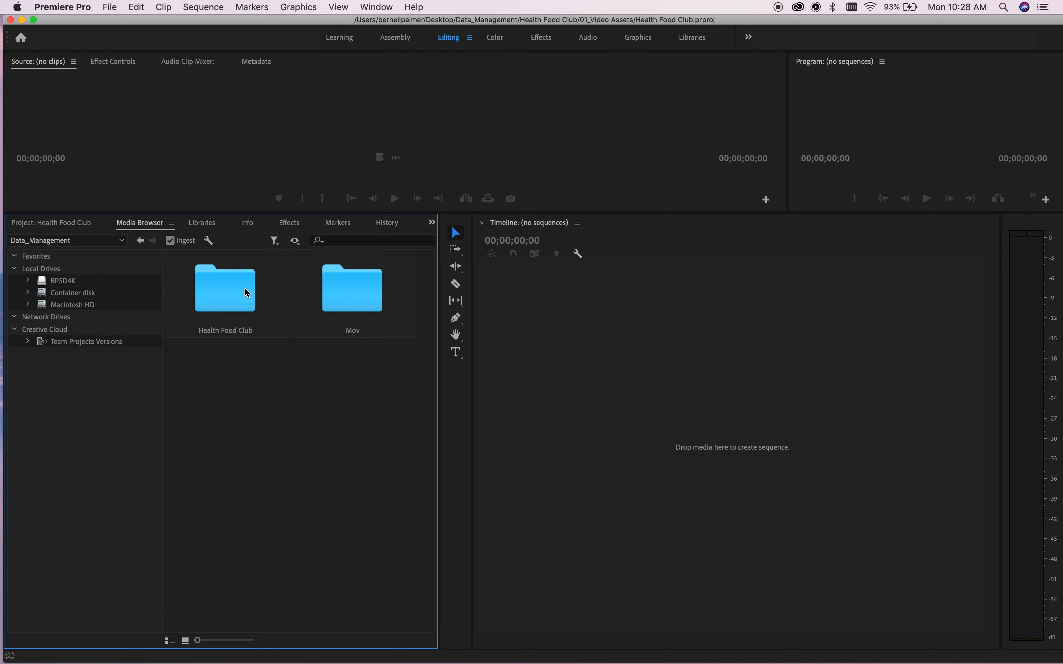
double_click(237, 293)
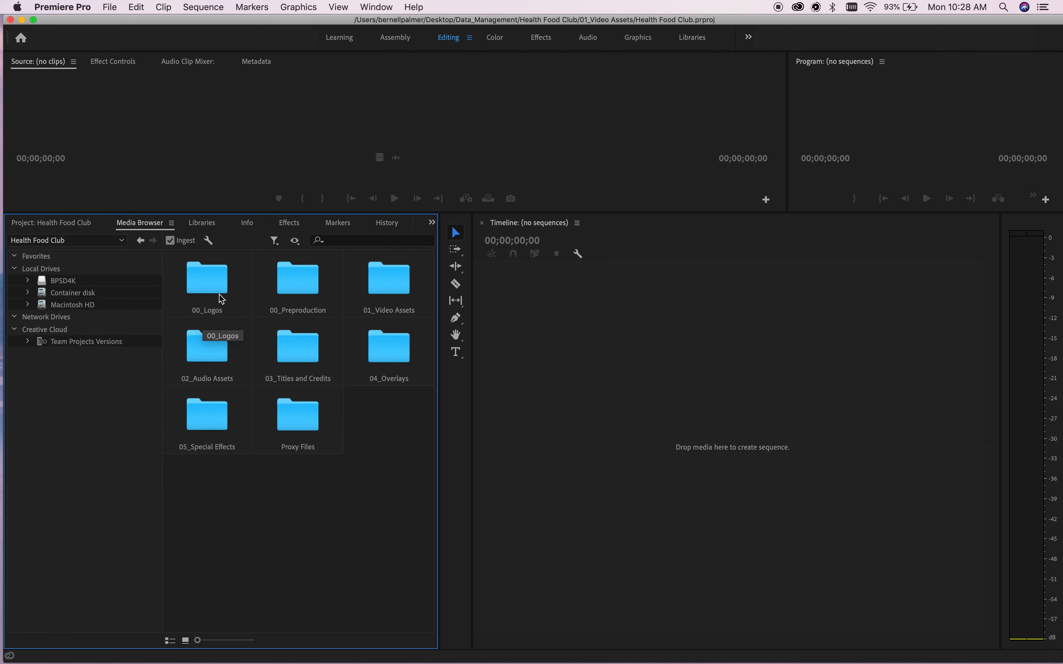
double_click(383, 290)
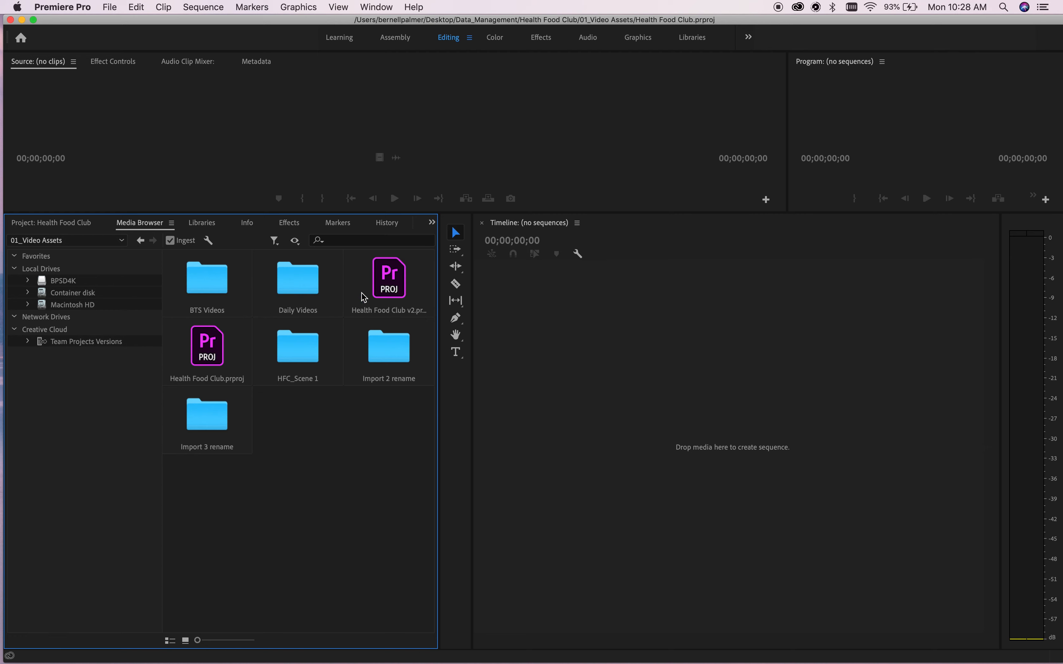
double_click(298, 354)
double_click(241, 304)
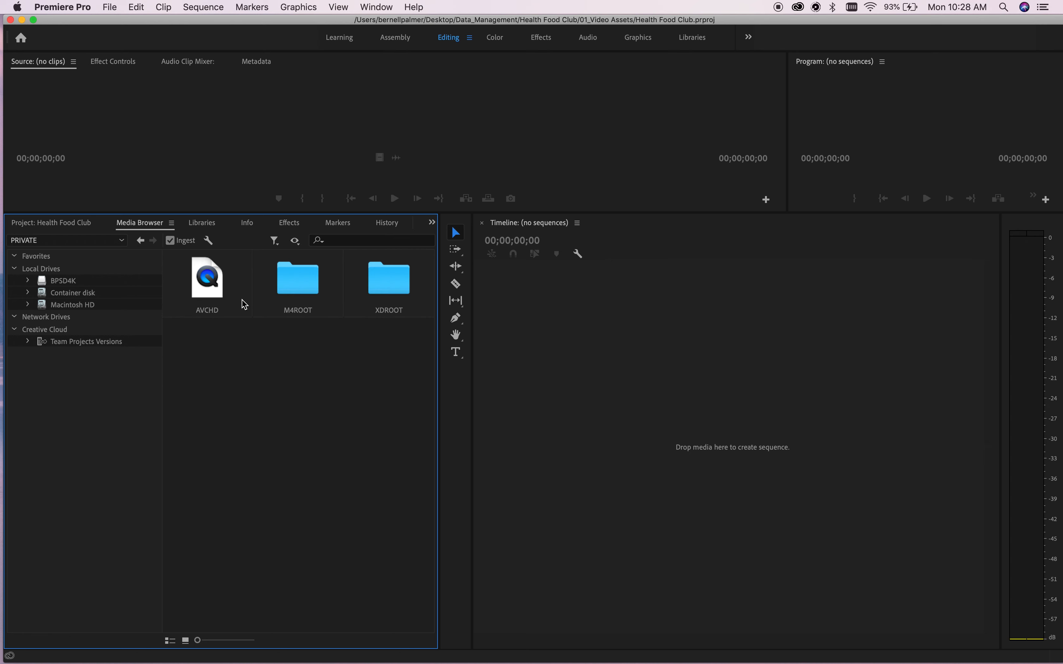
double_click(386, 277)
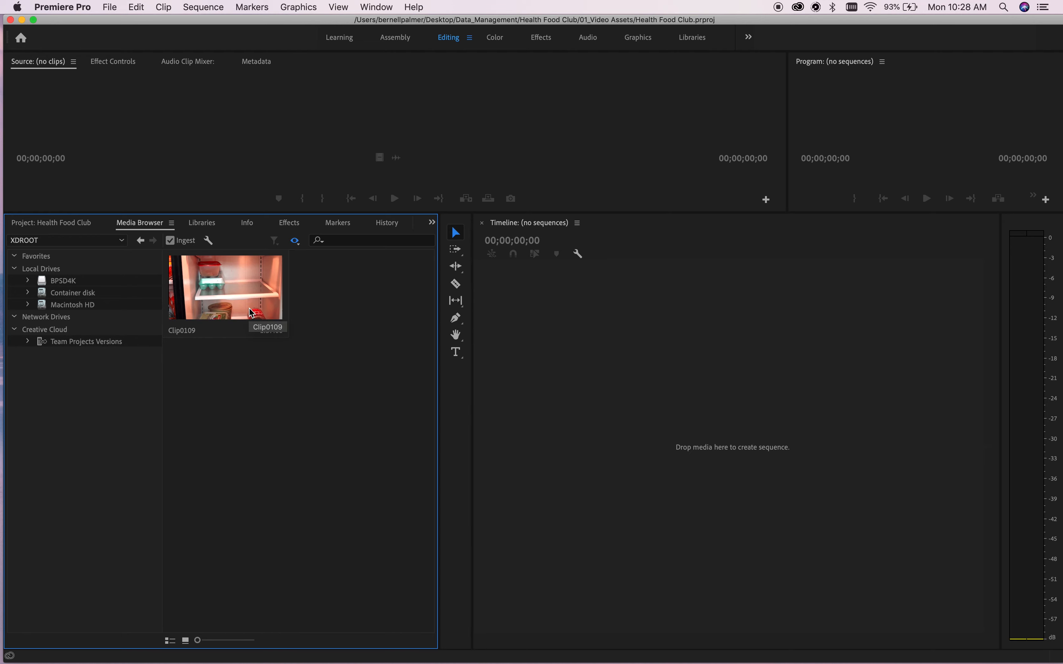
Import Clip0109 into the project and enlarge its Metadata panel.
right_click(249, 308)
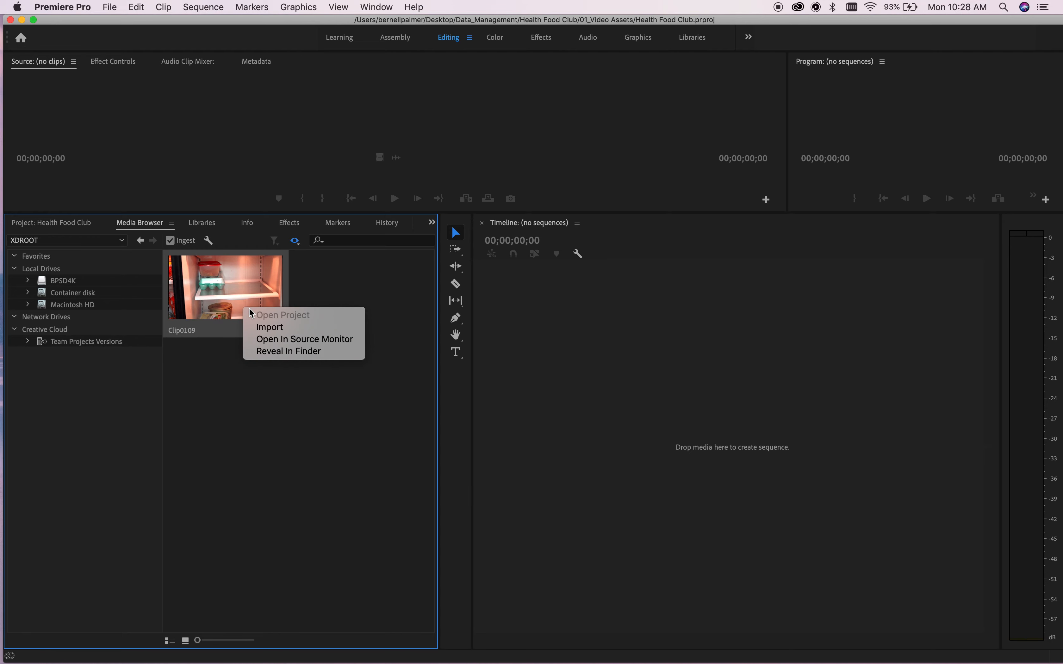
left_click(273, 327)
left_click(254, 62)
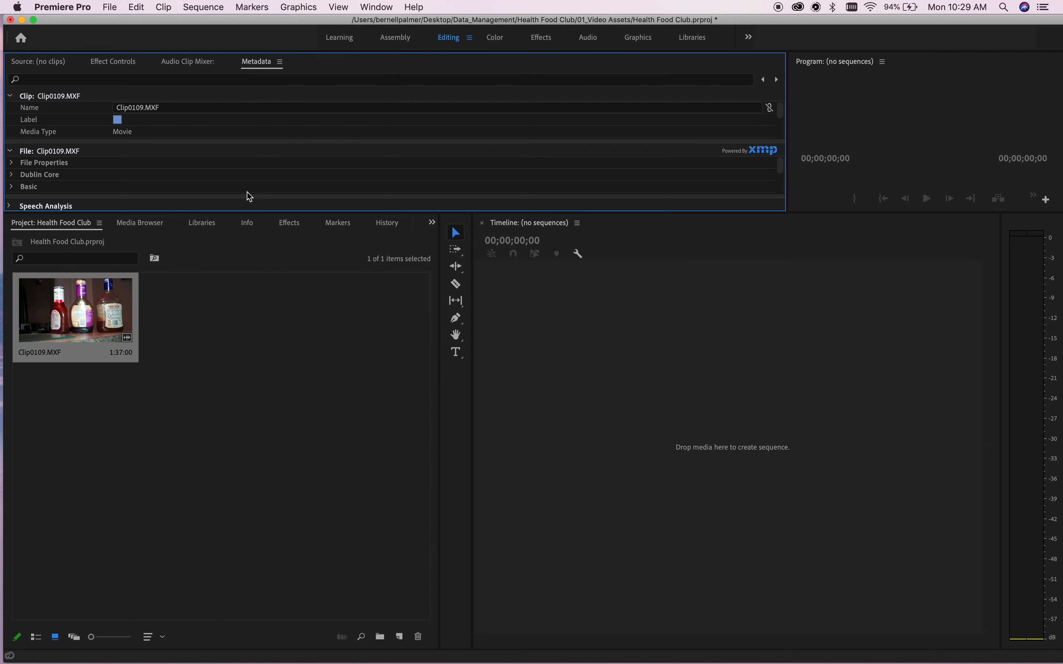
left_click_drag(245, 213, 201, 513)
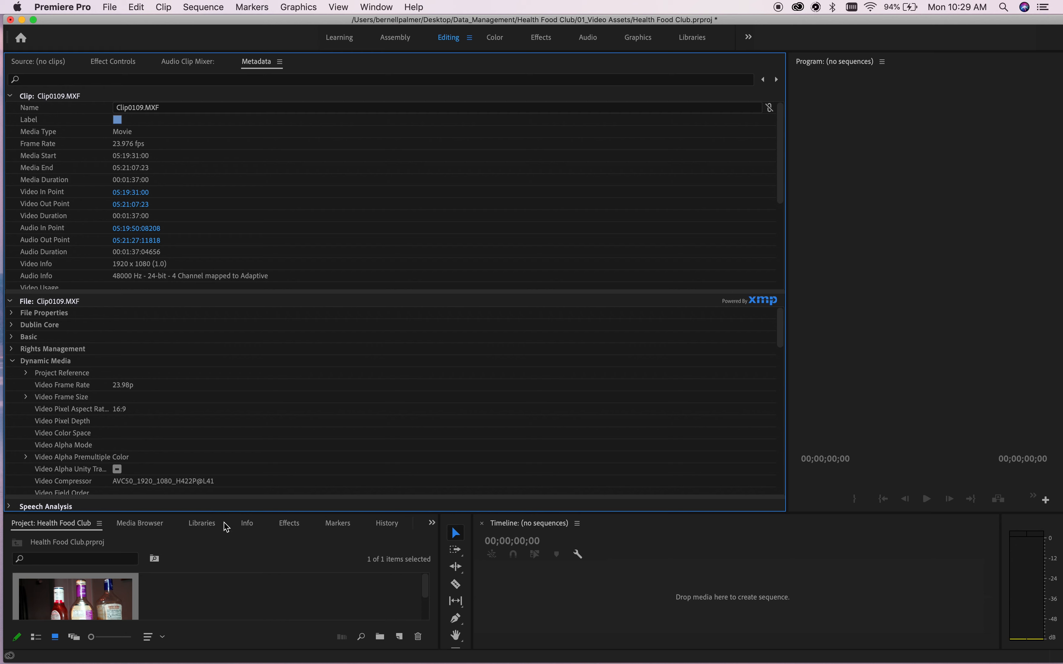
Rename the imported clip to 'HFC Scene 1'.
left_click(160, 110)
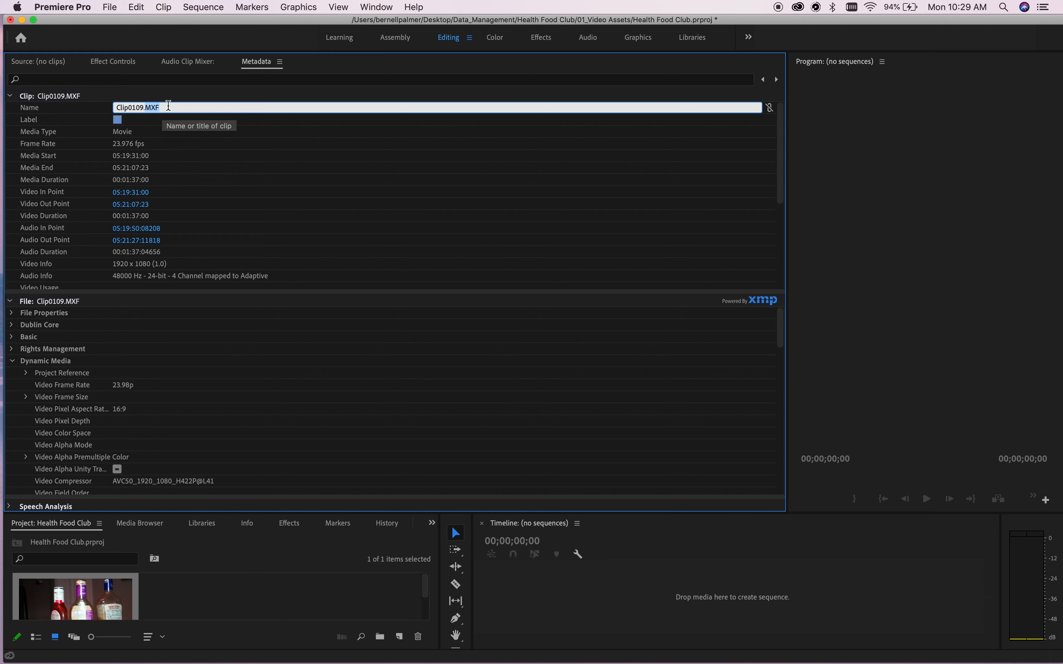
left_click_drag(144, 107, 87, 107)
key("BackSpace")
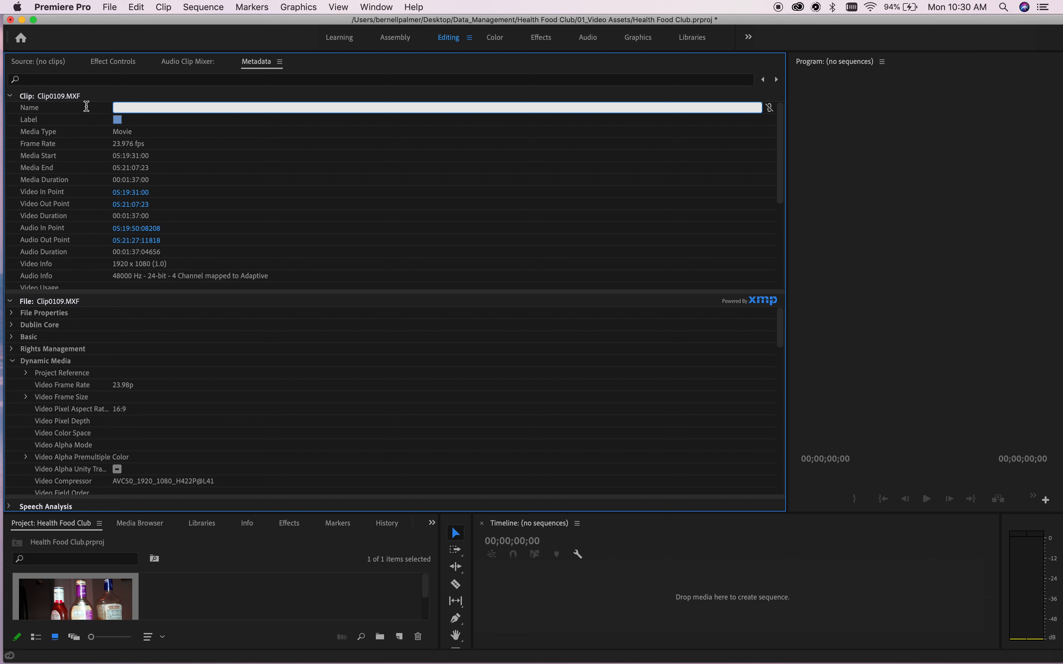
type("HFC Scene 1")
Fill in the clip's tape name and set its description to 'Shot 1'.
scroll(141, 162, "down", 2)
scroll(141, 162, "up", 2)
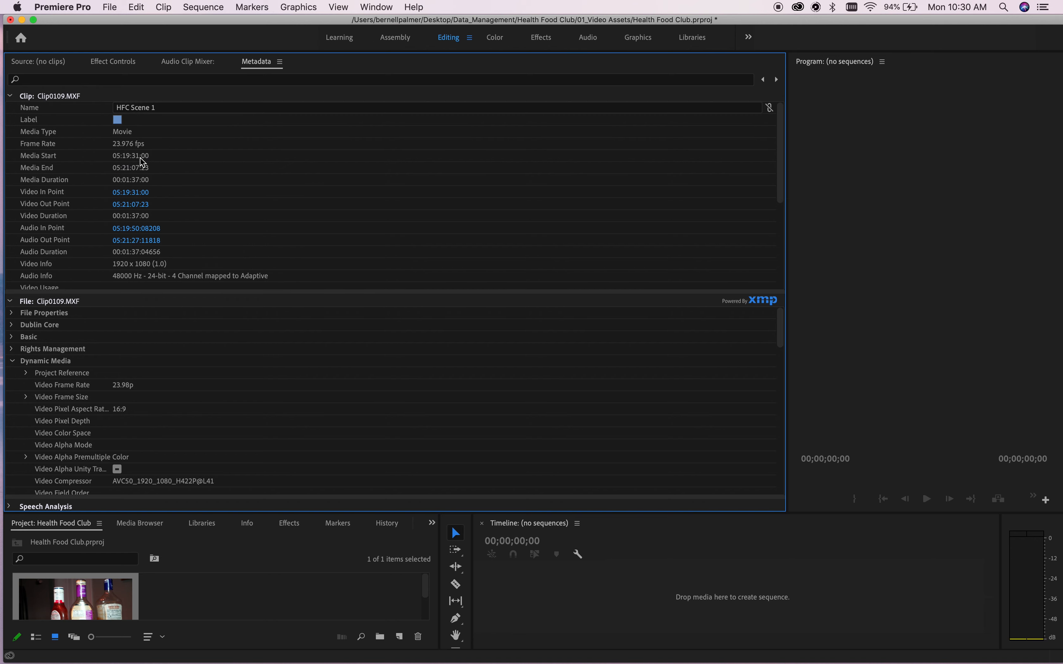
scroll(141, 162, "down", 7)
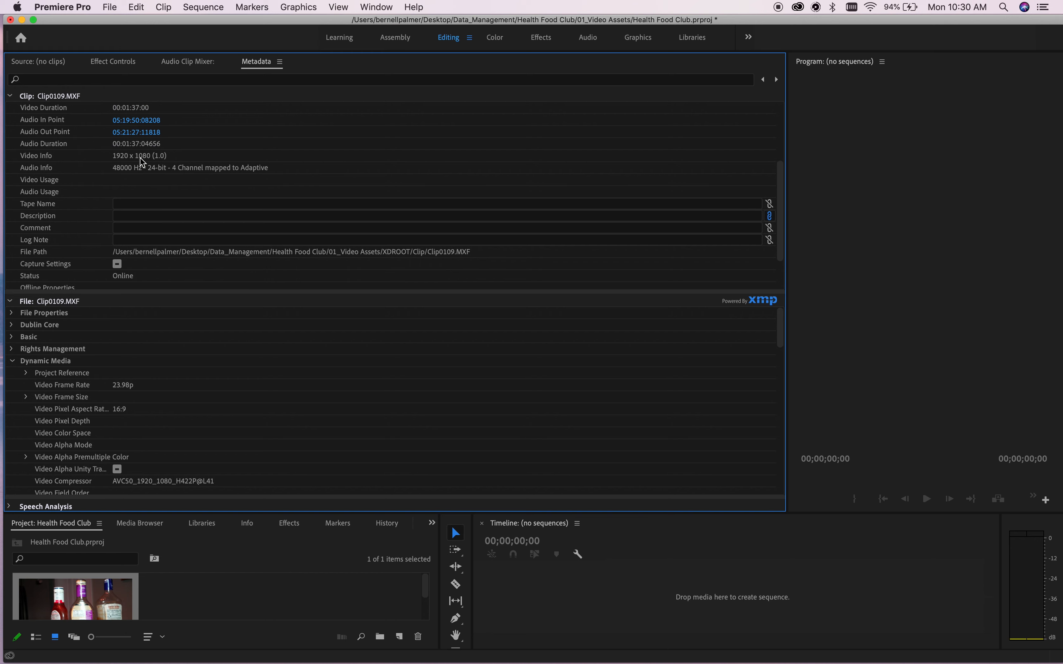
left_click(134, 192)
type("HFC Scene 1 take 1")
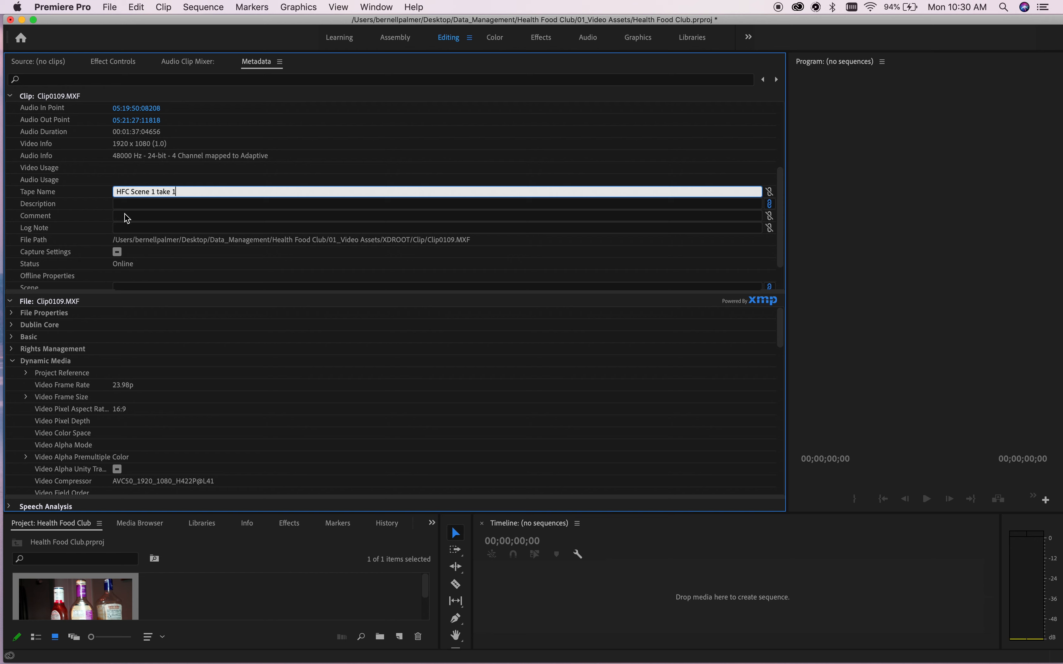
left_click(132, 205)
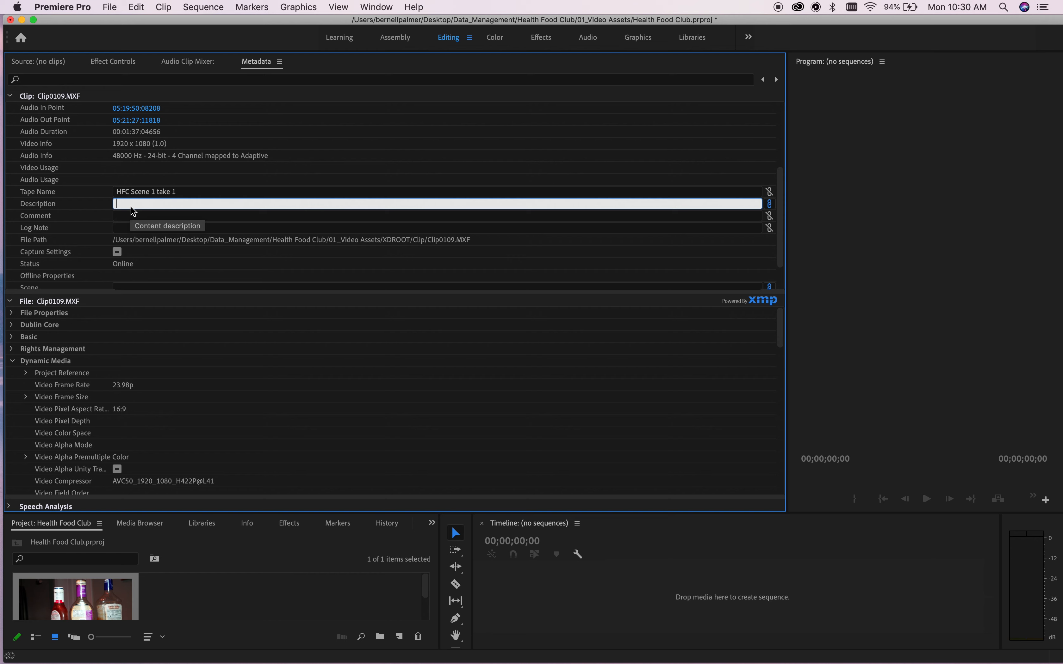
type("Shot")
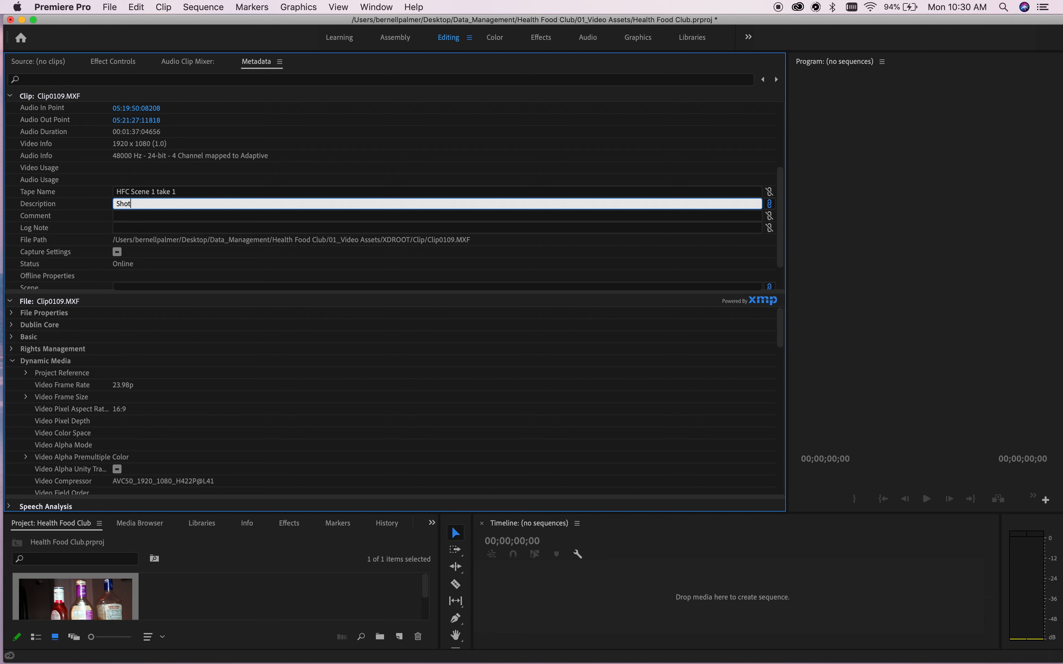
type(" 1")
Set Scene 1, Shot 1 and Client 'Health Food Club' in the metadata.
scroll(156, 256, "down", 1)
left_click(146, 263)
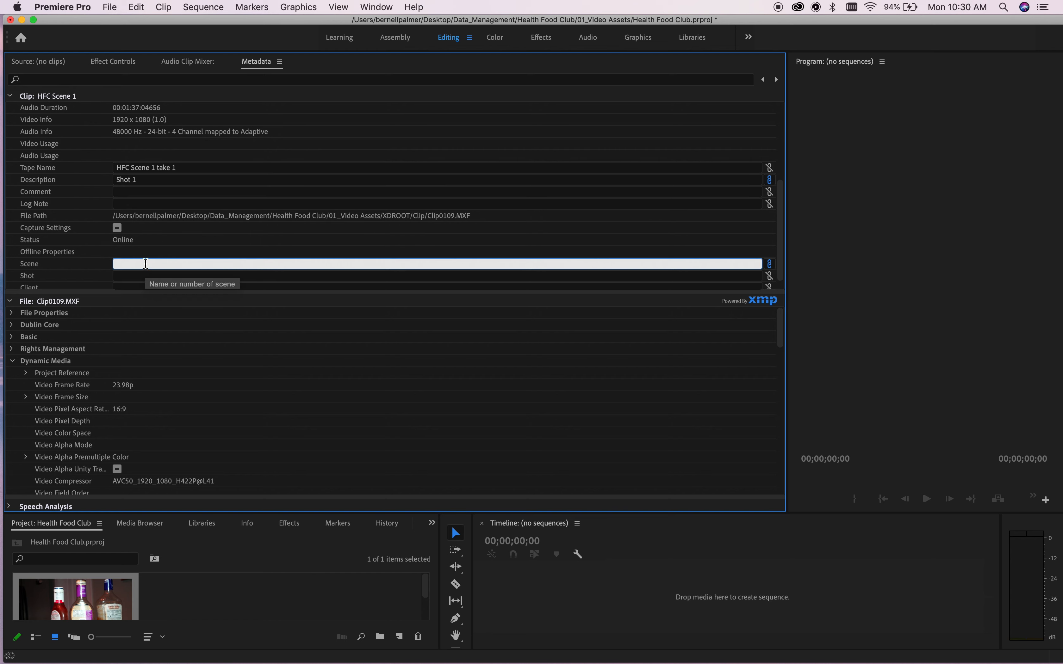
type("1")
scroll(144, 263, "down", 1)
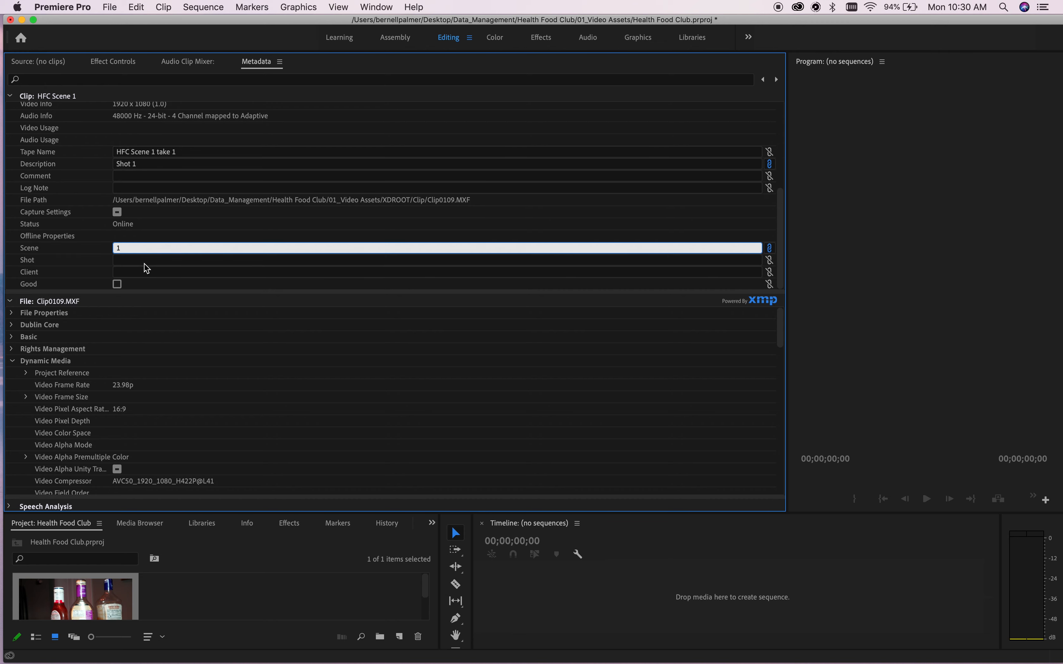
key("Return")
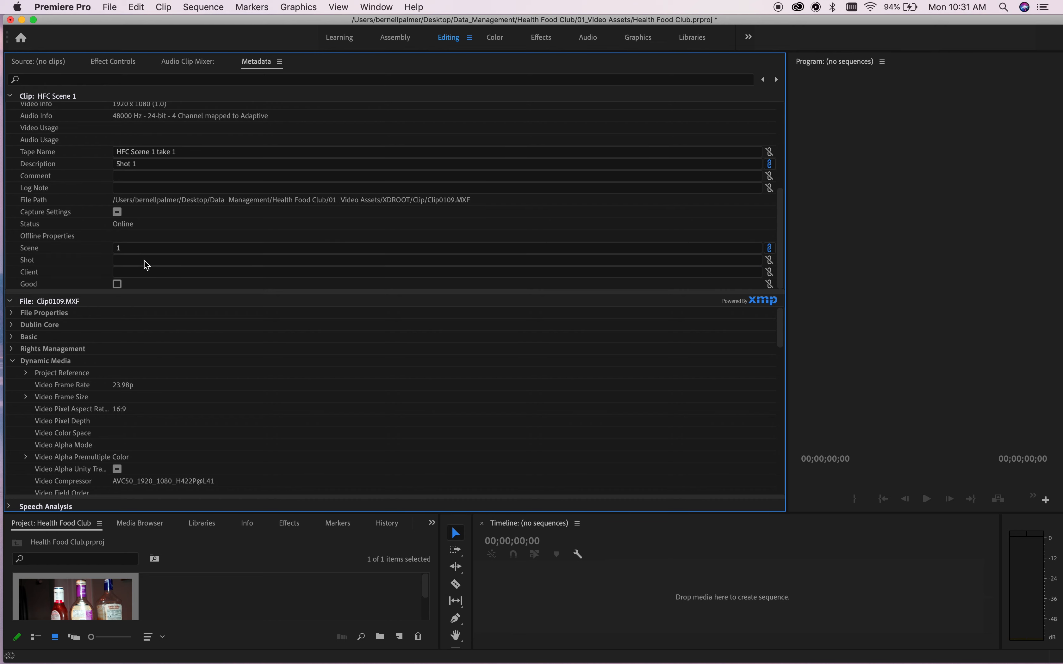
left_click(146, 261)
type("1")
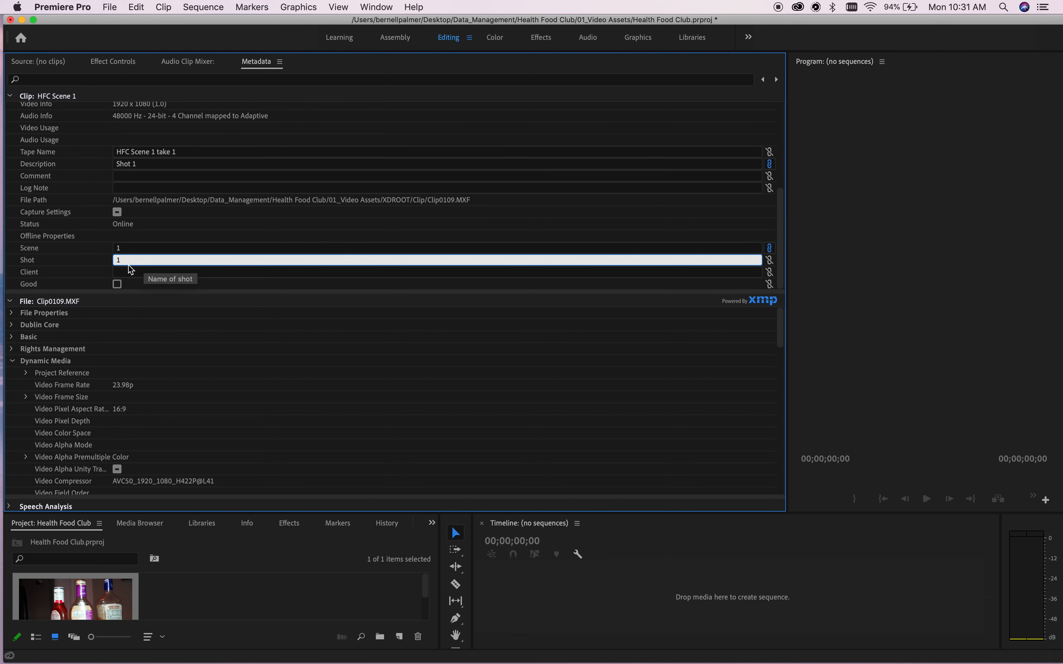
left_click(130, 270)
type("Health")
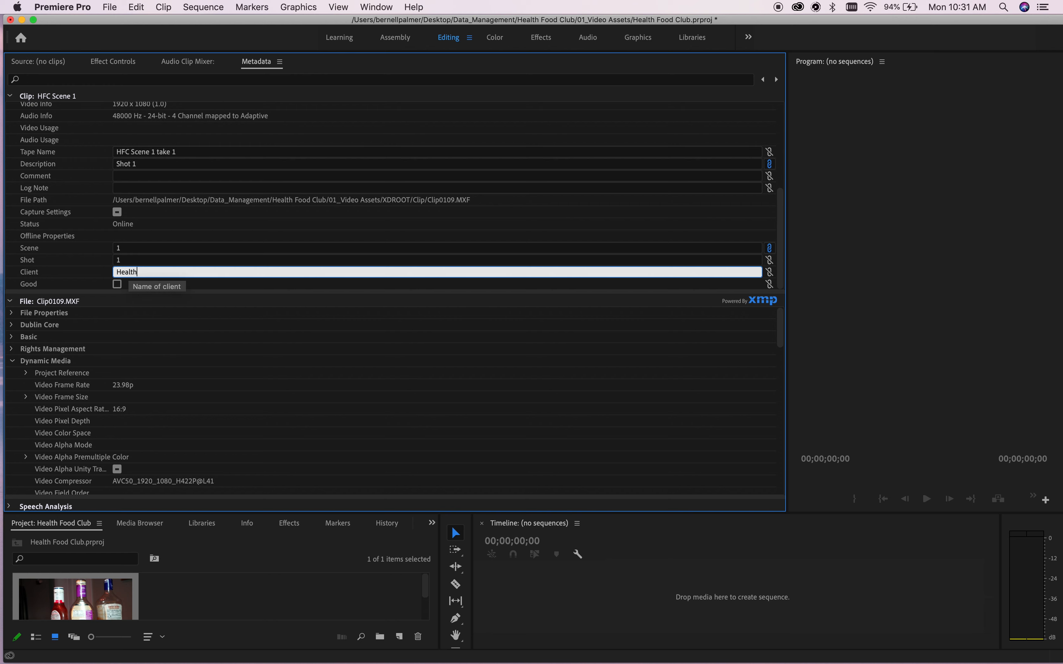
type(" Food C")
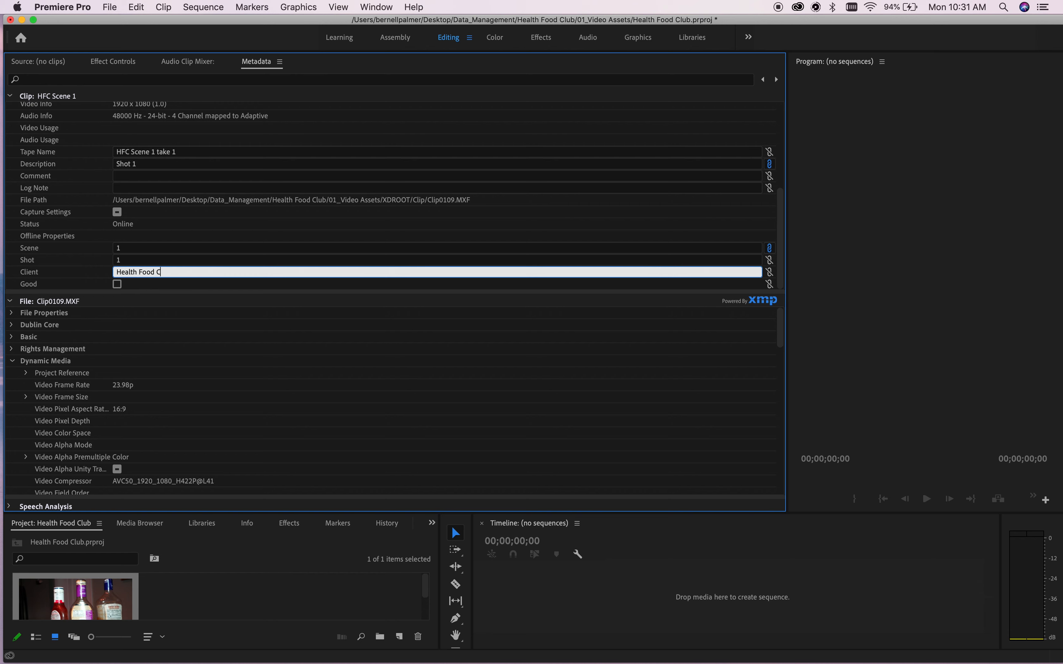
type("lub")
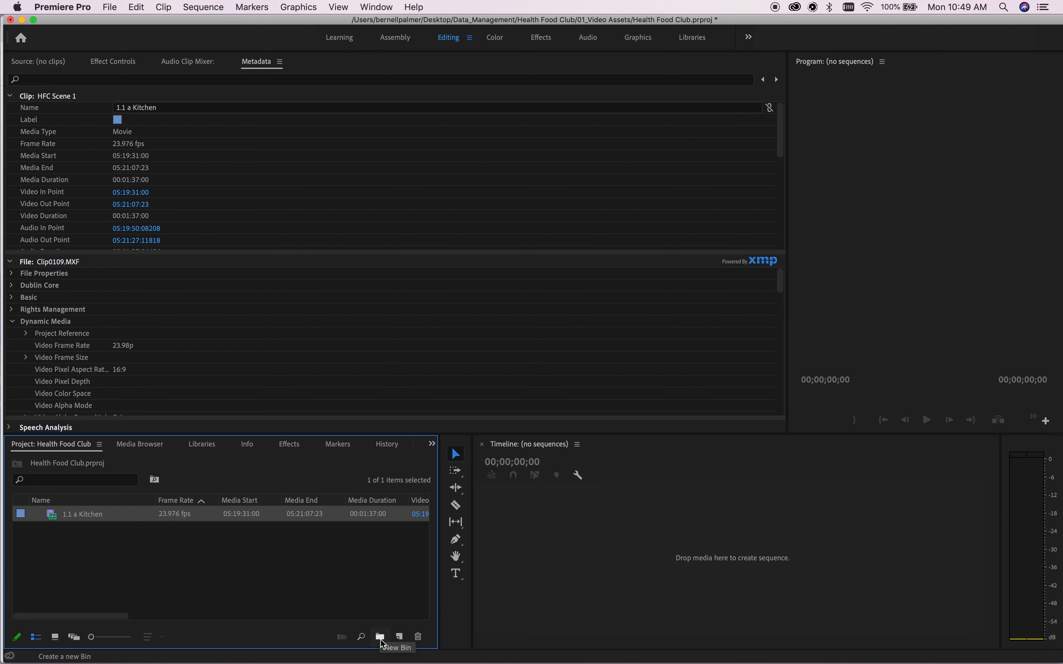
Add a new project bin named 'Scene 1'.
left_click(380, 637)
key("BackSpace")
type("Scene 1")
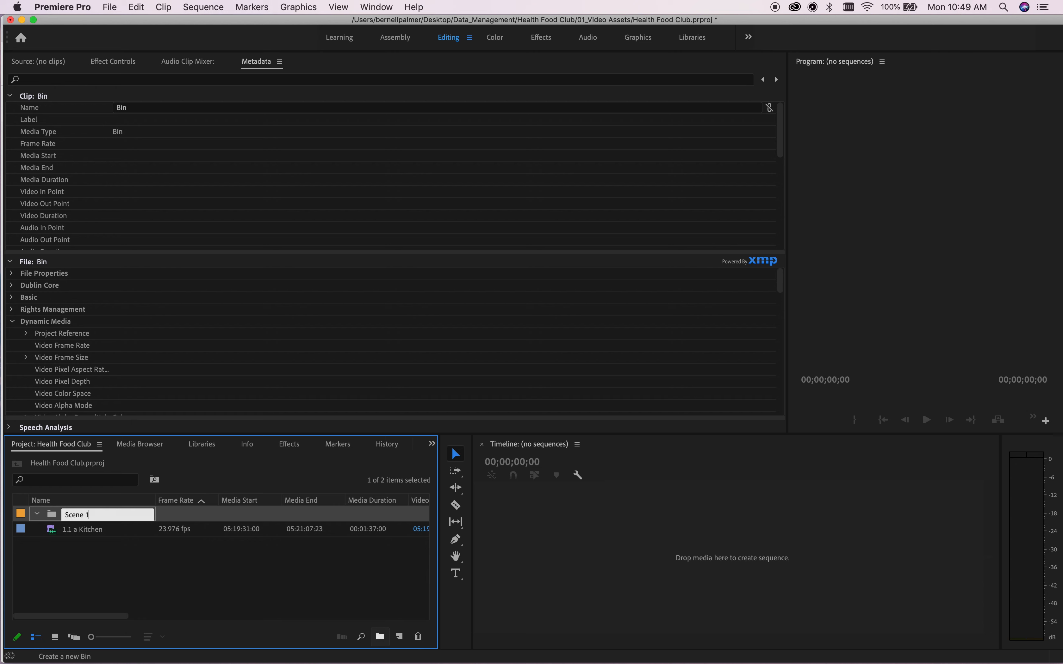
key("Tab")
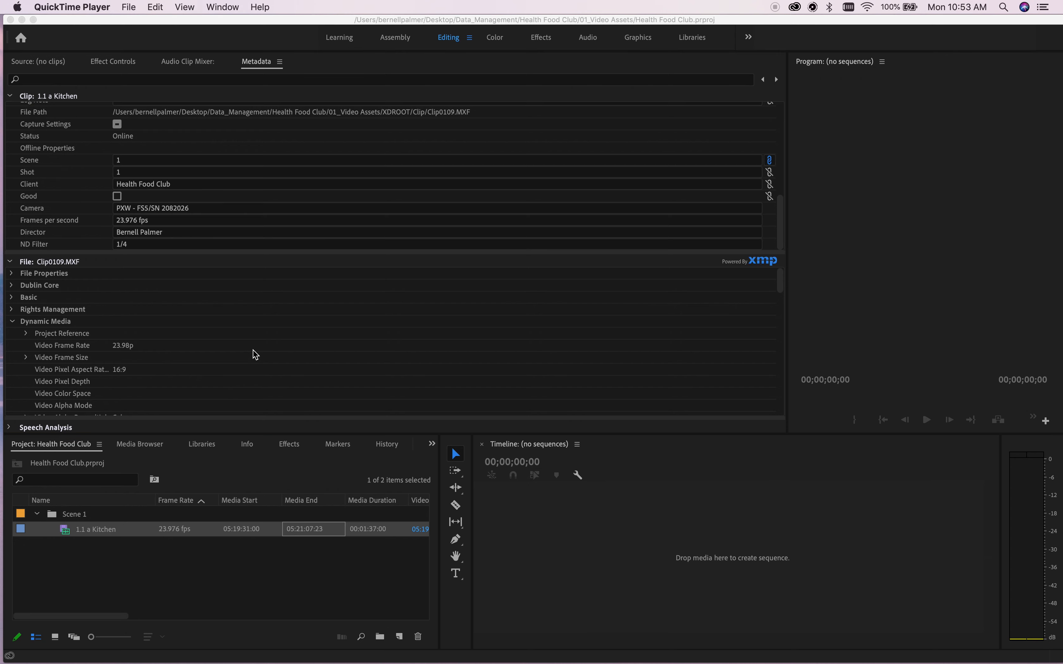
In Metadata Display, add a 'Focus Distance' property of type Text.
left_click(281, 64)
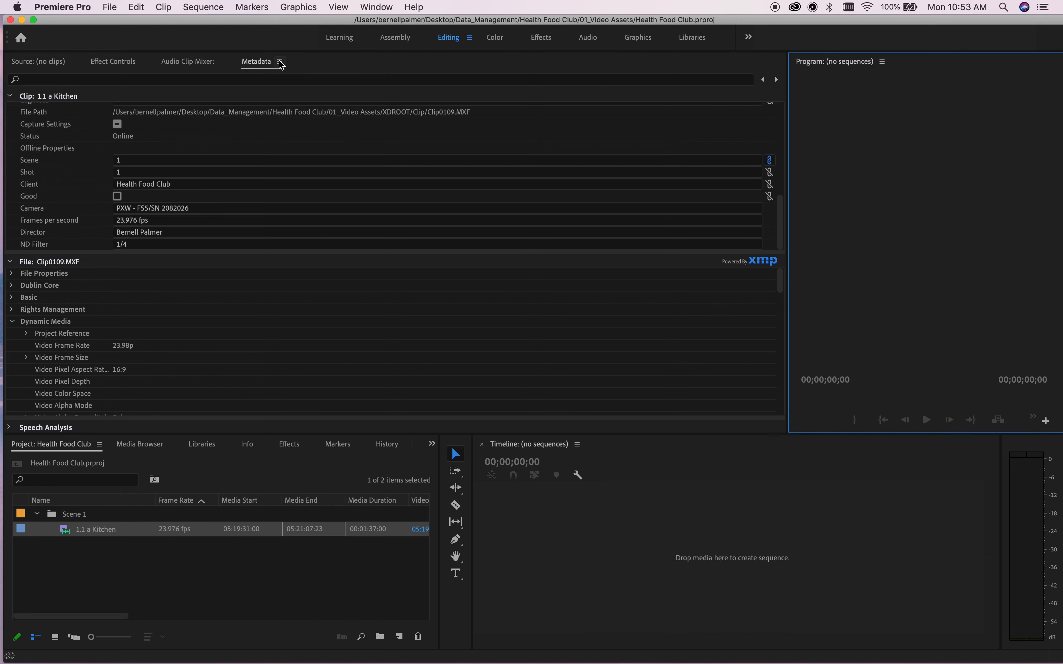
left_click(280, 63)
left_click(306, 128)
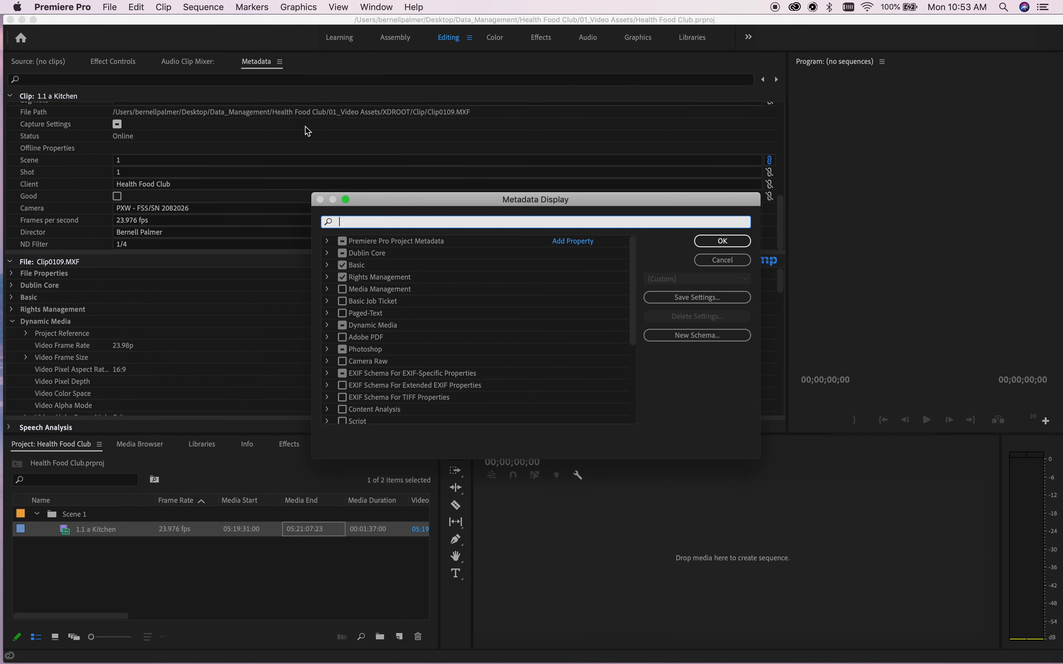
left_click(586, 242)
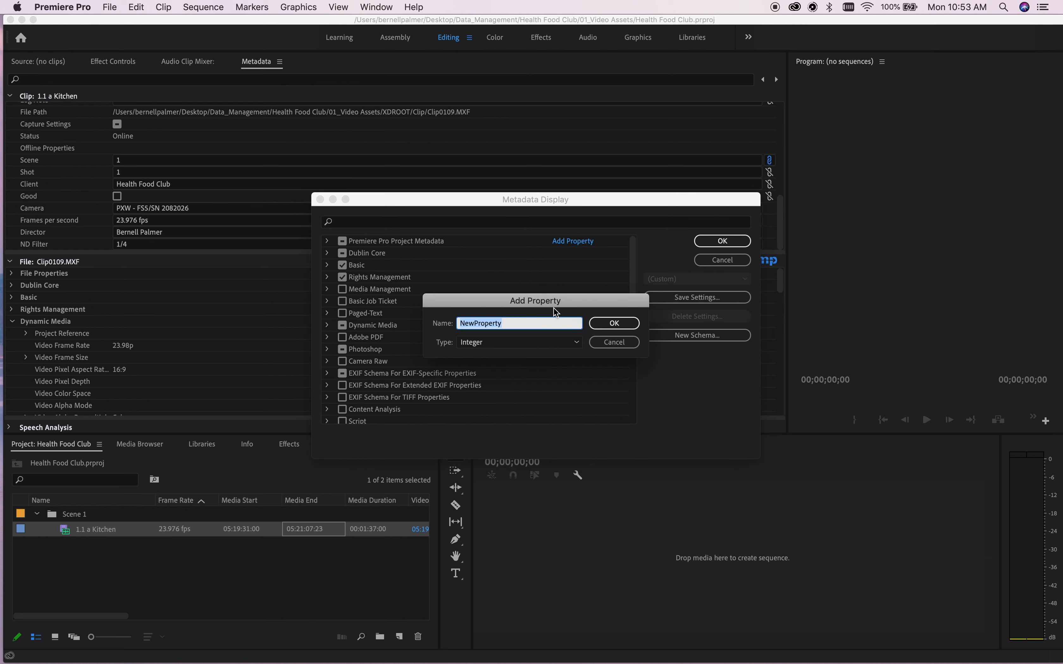
type("Focus Distance")
left_click(571, 343)
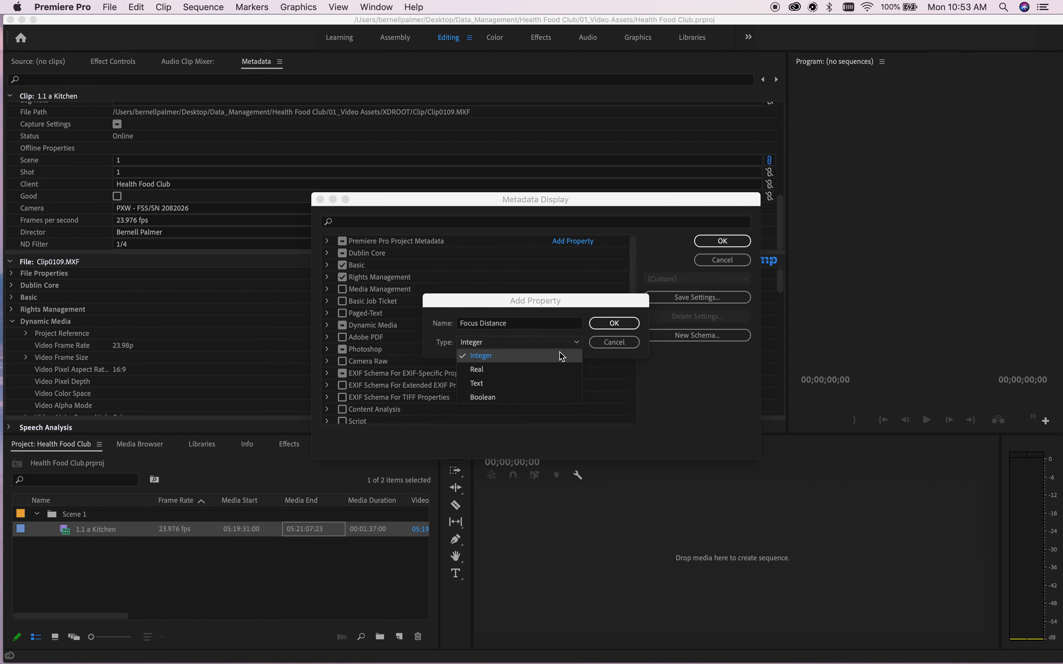
left_click(534, 388)
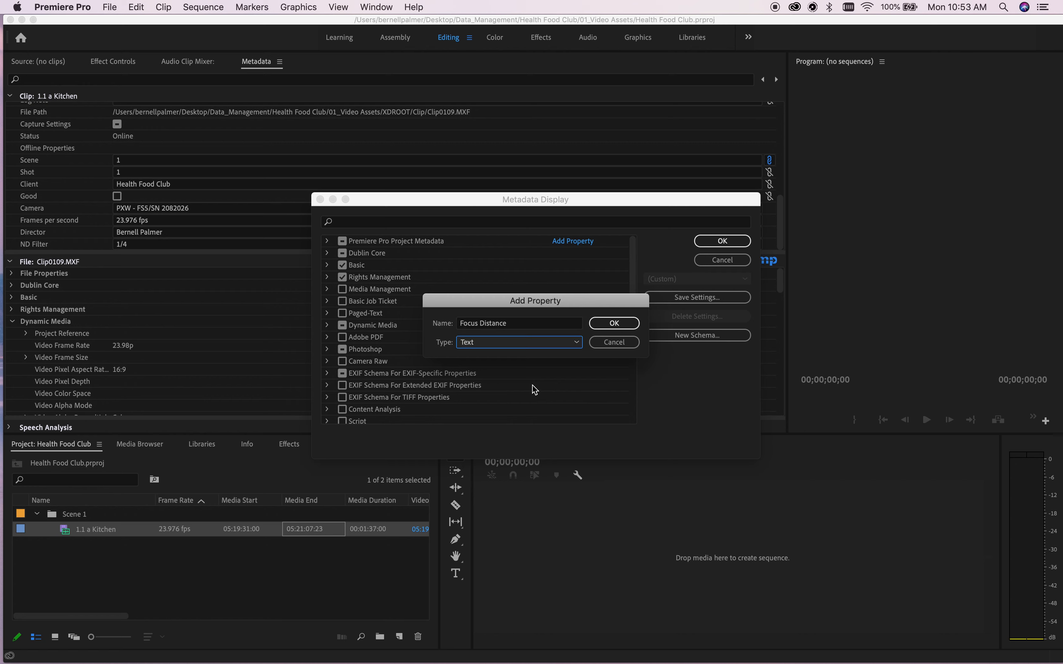
left_click(617, 328)
Add an 'INT/EXT' Text metadata property.
left_click(592, 244)
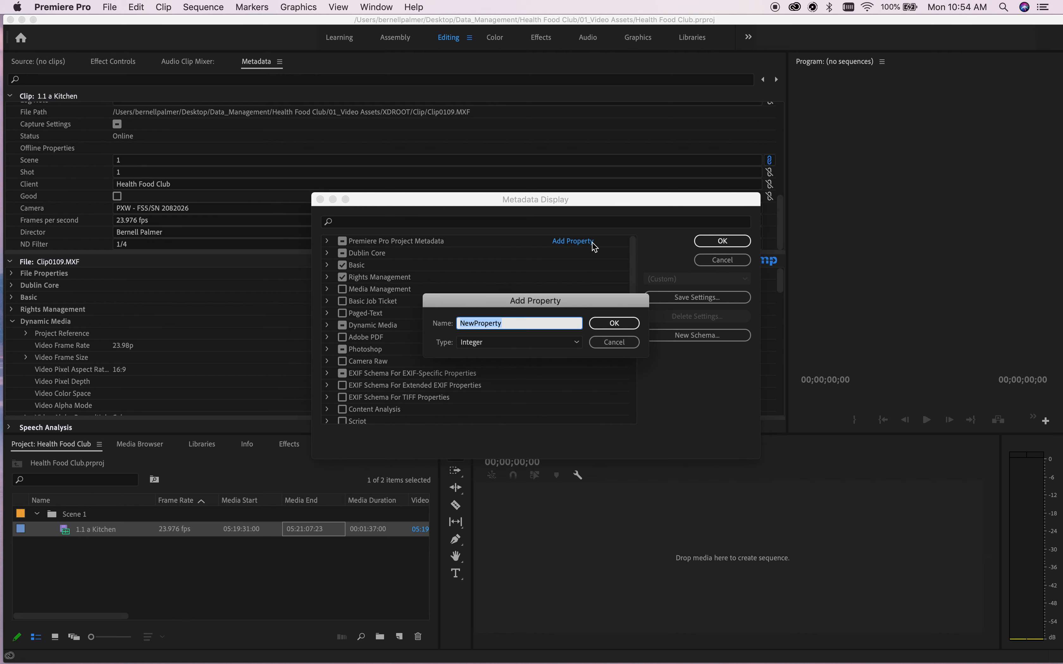
key("BackSpace")
type("INT/EXT")
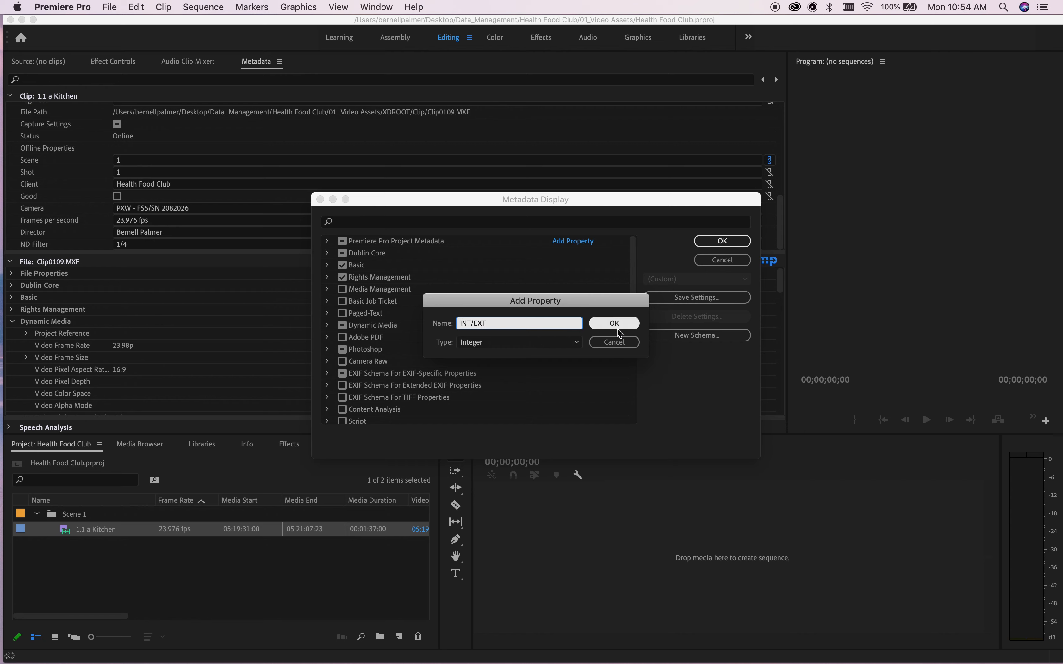
left_click(575, 342)
left_click(547, 382)
left_click(610, 325)
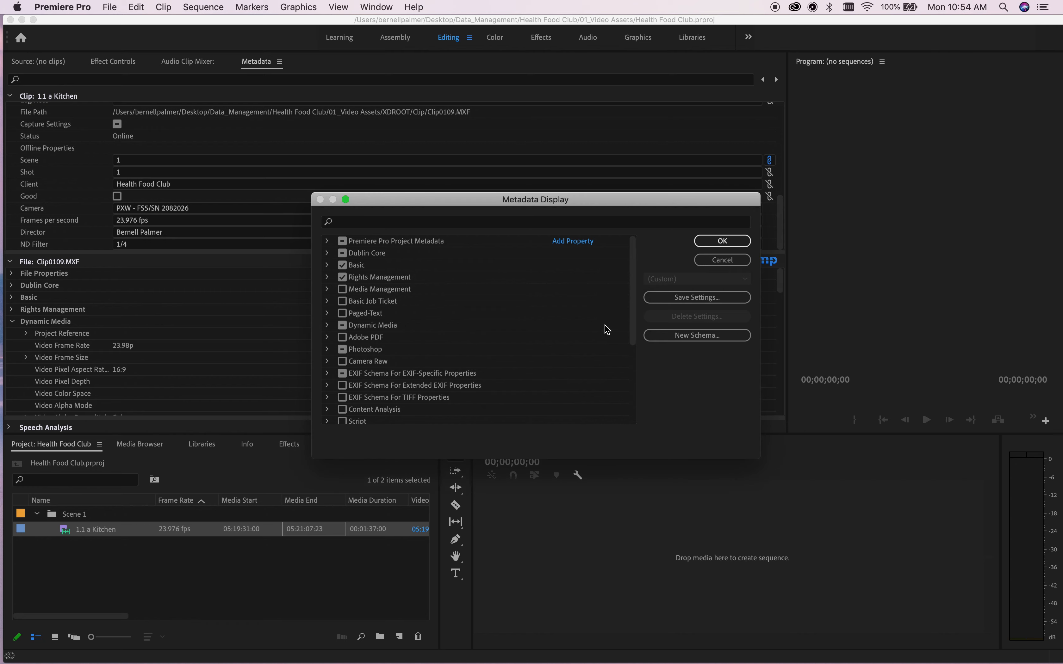
Cancel an extra unnamed property and apply the Metadata Display changes.
left_click(590, 241)
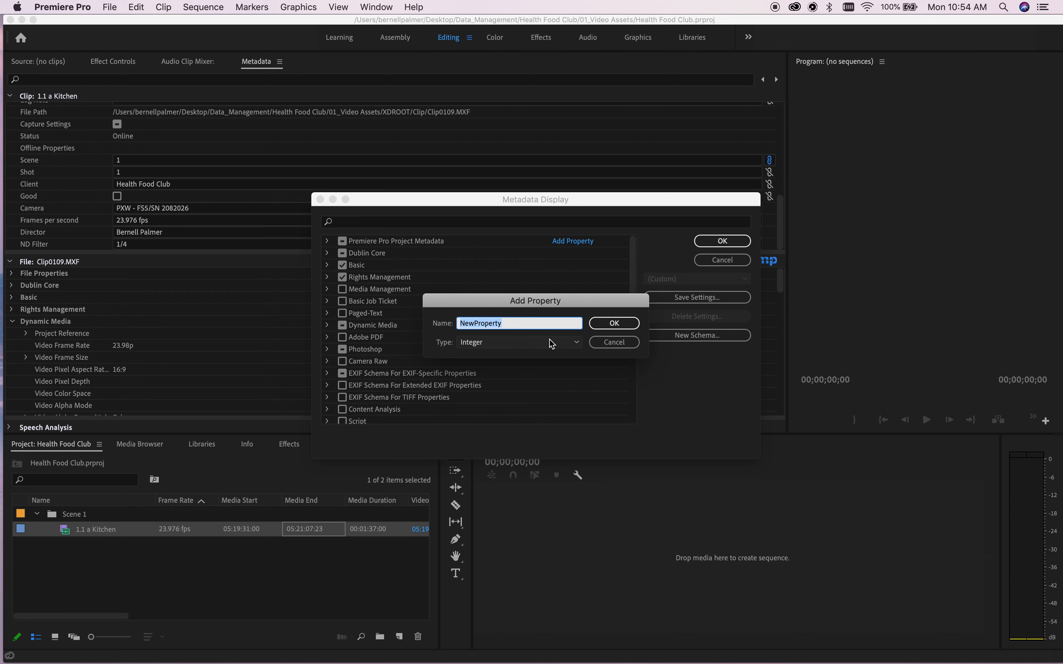
key("BackSpace")
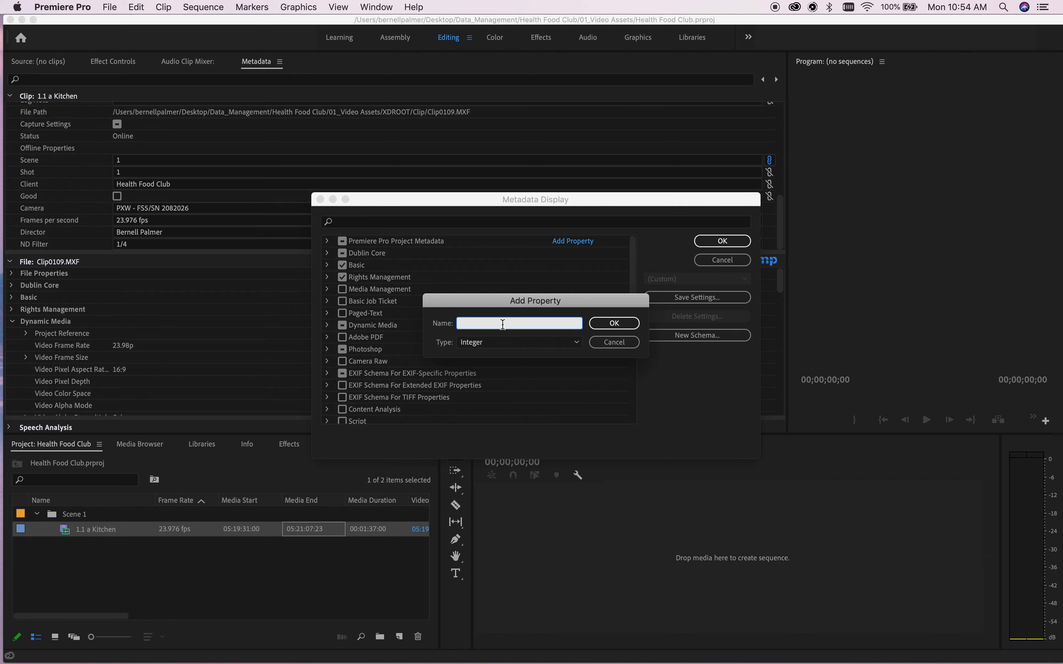
left_click(606, 344)
scroll(489, 357, "down", 5)
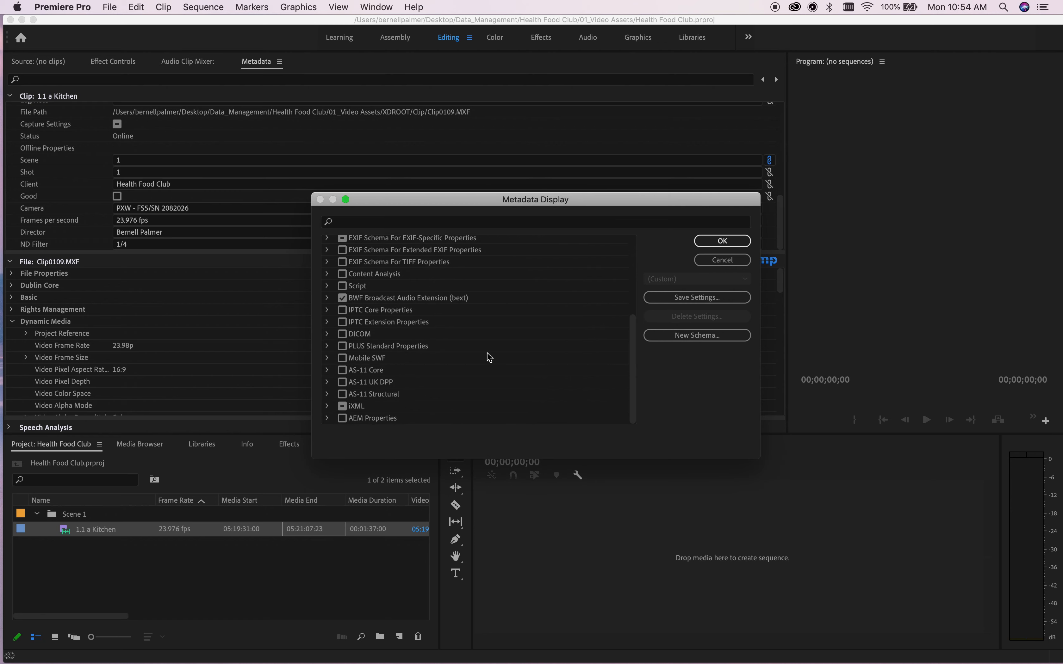
scroll(488, 357, "up", 5)
left_click(721, 241)
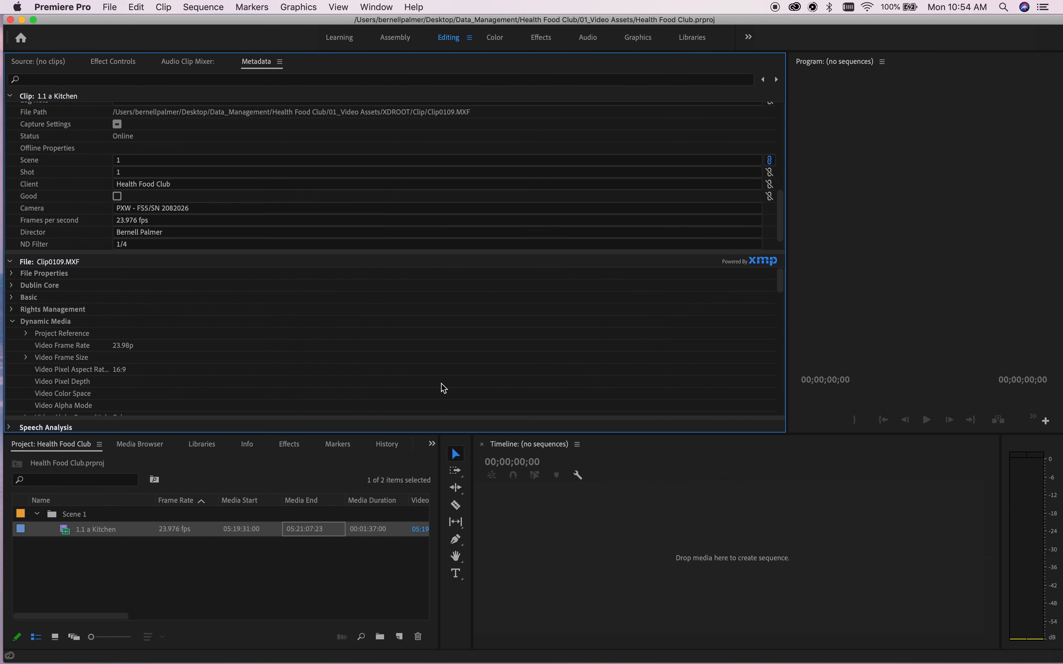
Add an 'f/Stop' Text metadata property.
scroll(449, 206, "down", 1)
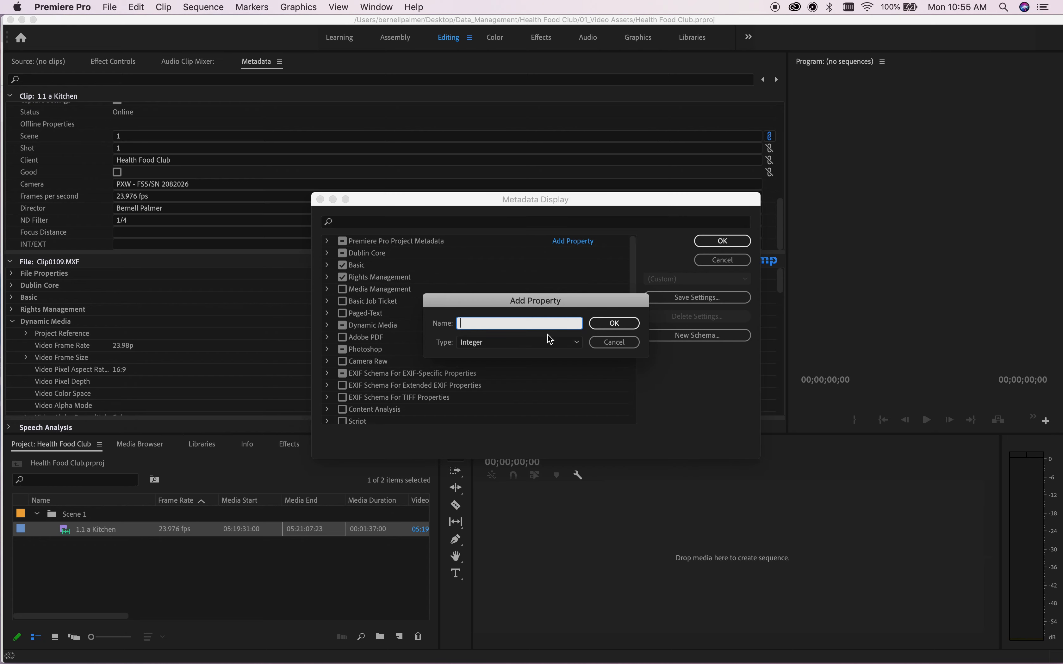
type("f/Stop")
left_click(573, 344)
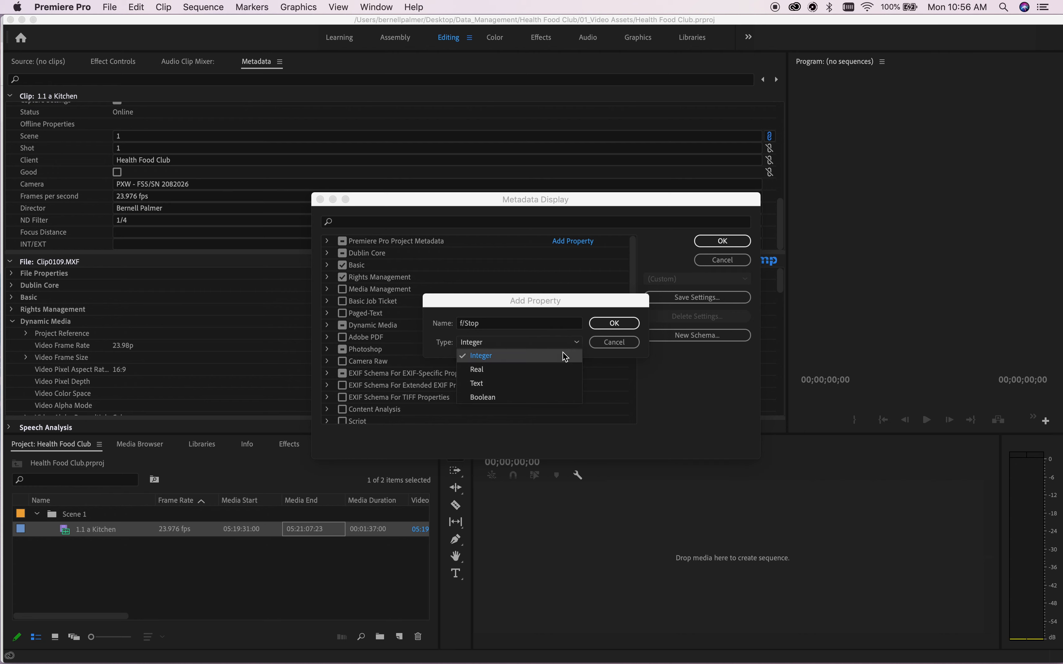
left_click(543, 384)
left_click(614, 324)
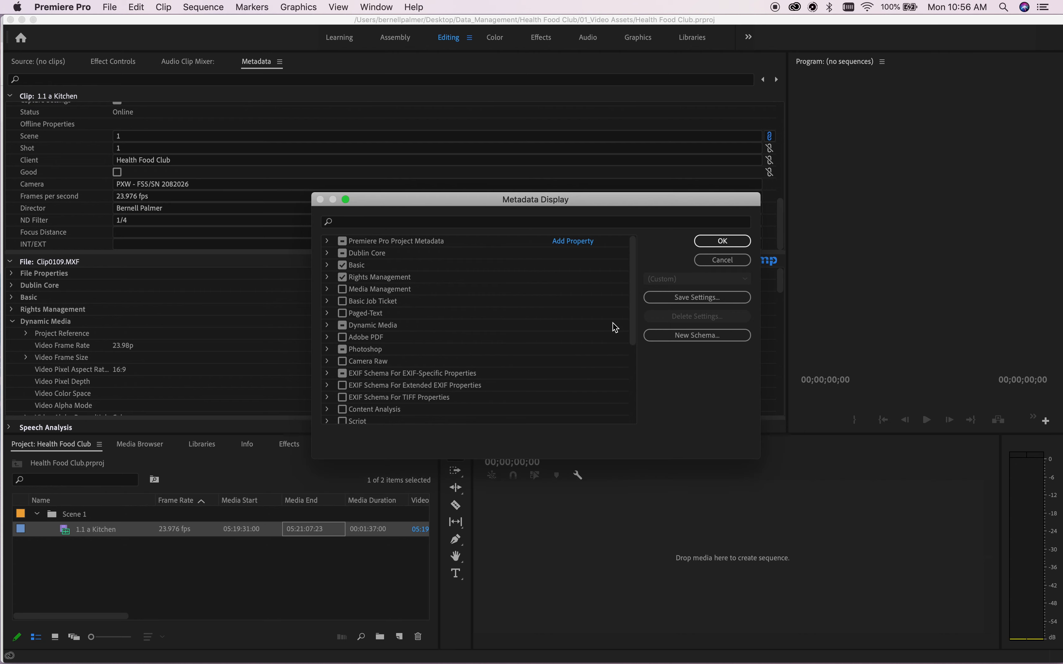
Enter Focus Distance 2.5, INT/EXT 'INT', f/Stop 4.0 and Lens 35mm for 1.1 a Kitchen.
left_click(721, 241)
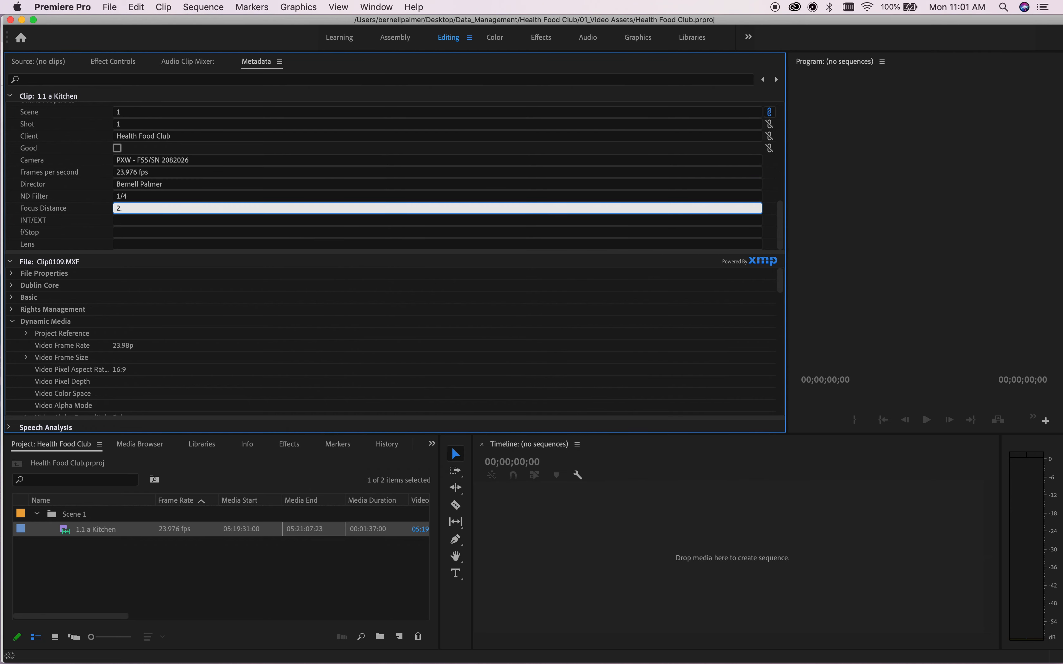
type("5")
left_click(128, 225)
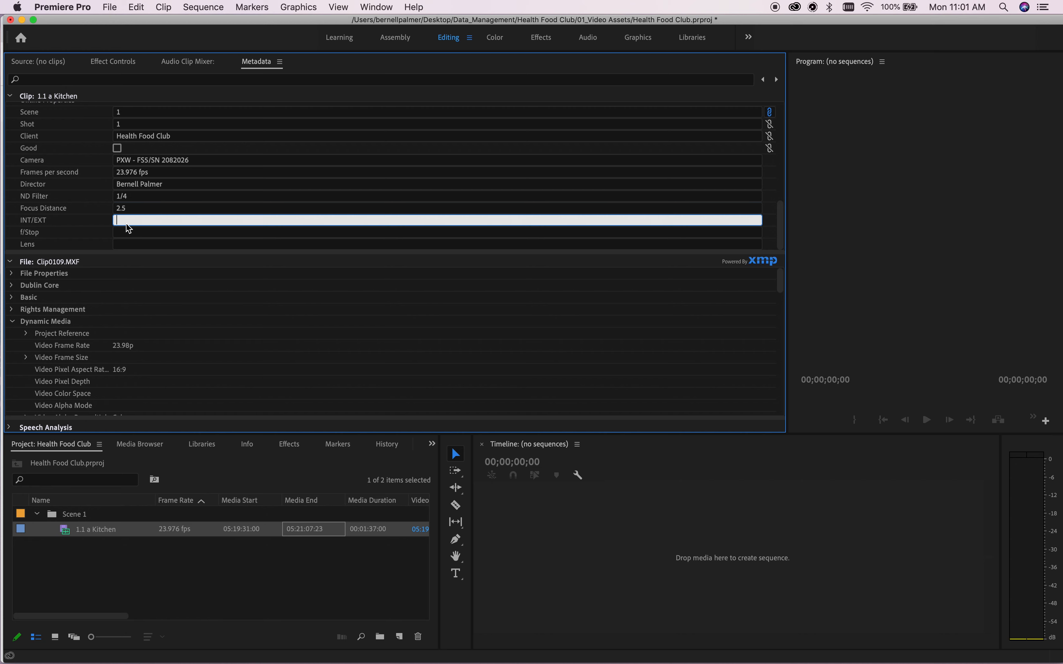
type("INT")
left_click(129, 233)
type("4")
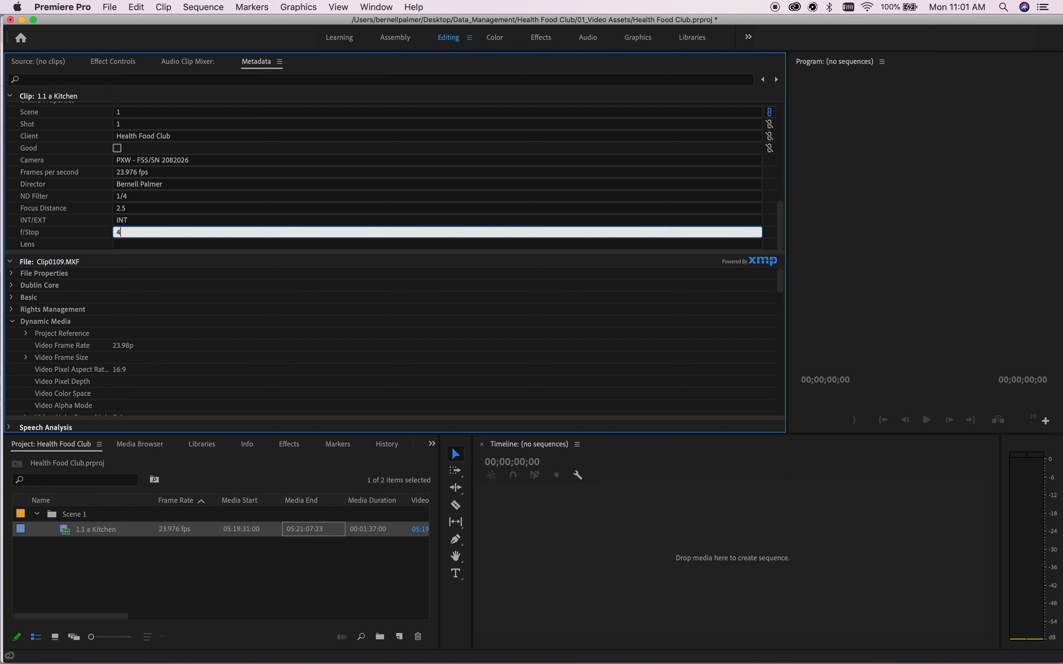
type(".0")
left_click(131, 245)
type("35mm")
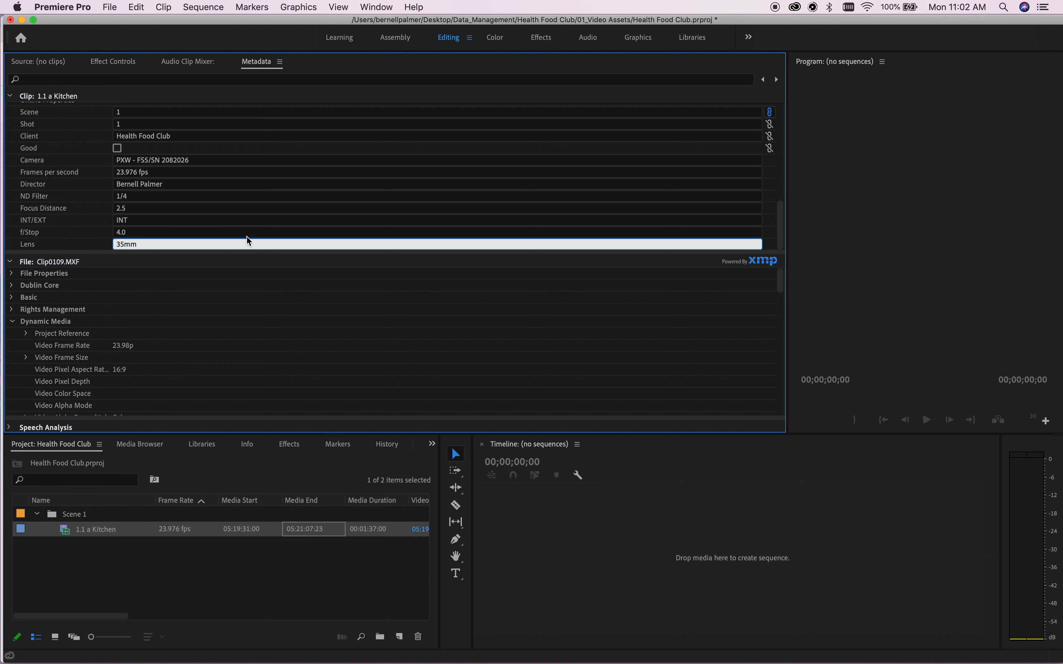
key("Return")
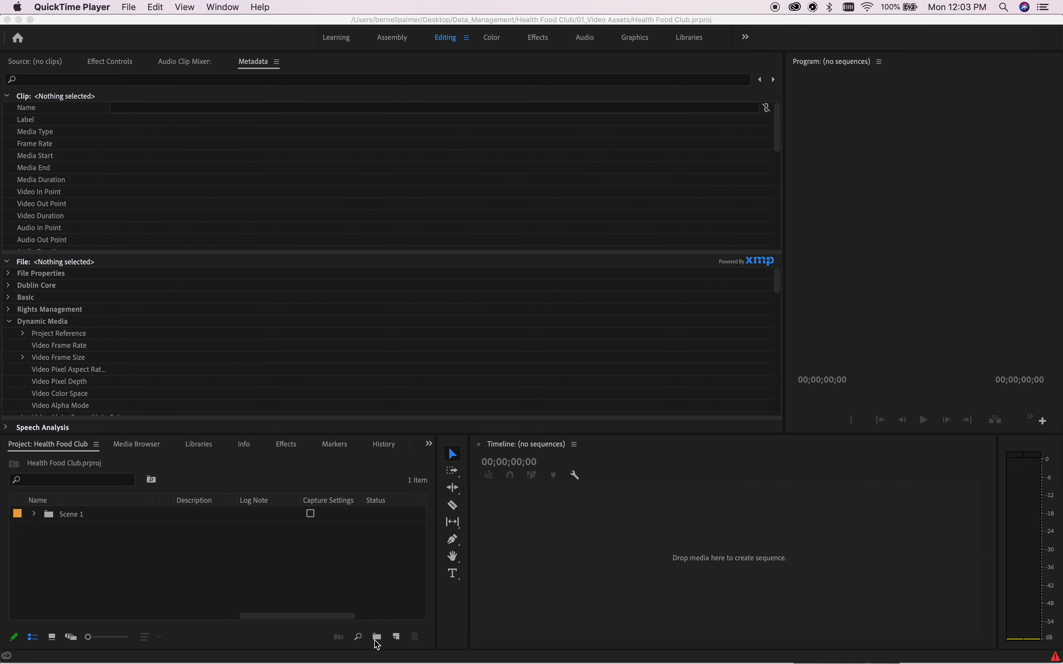
Create a new project bin named 'Video Assets'.
left_click(377, 642)
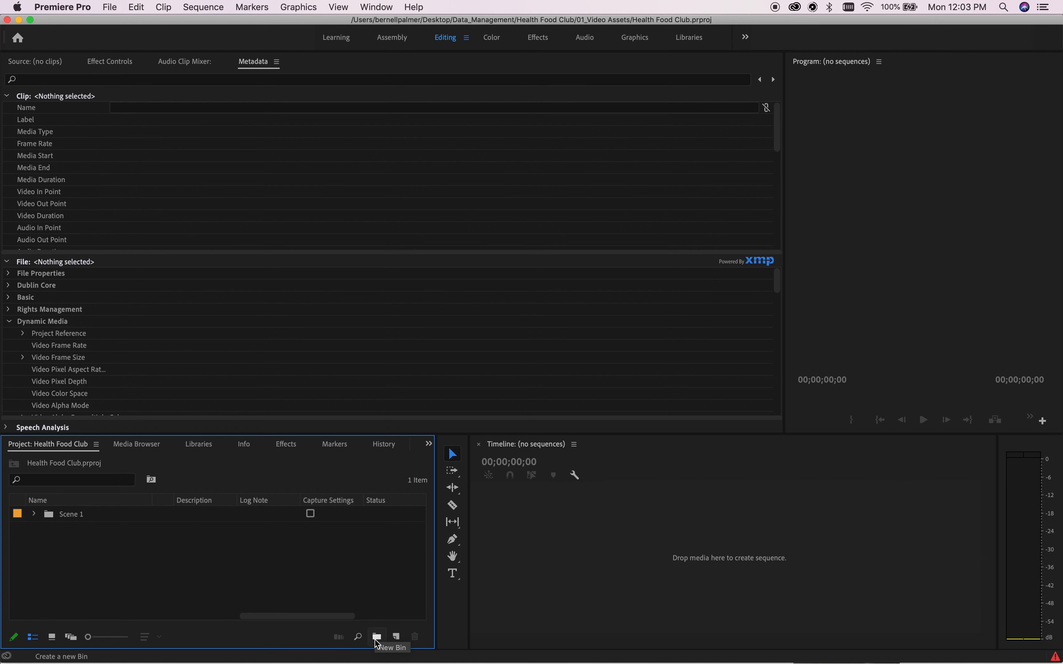
left_click(377, 637)
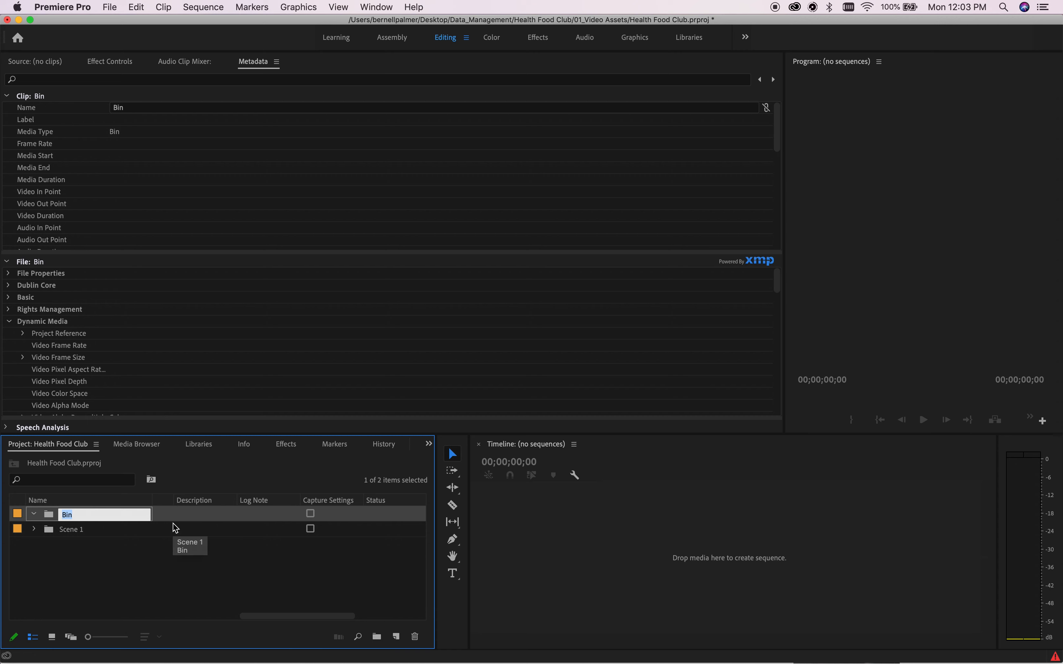
key("BackSpace")
type("Video")
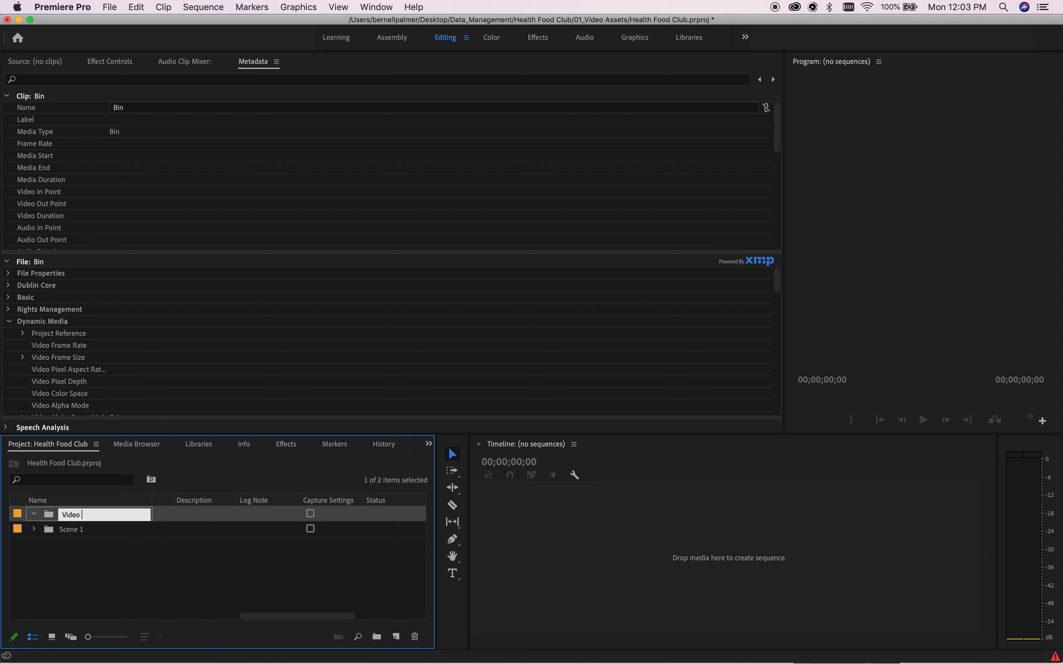
type(" Assets")
key("Tab")
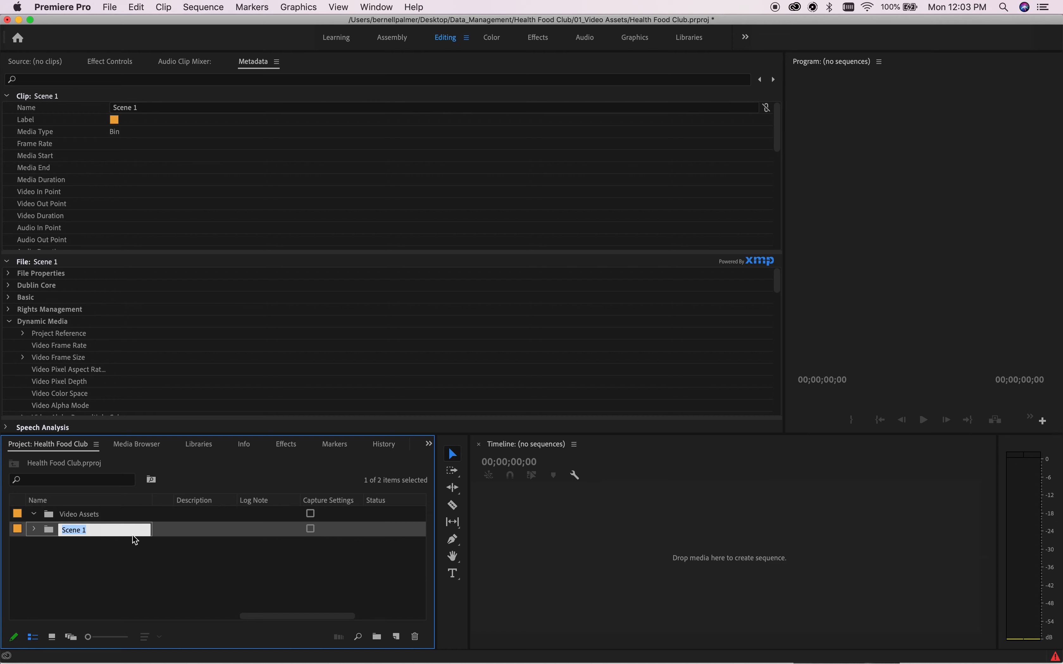
key("Return")
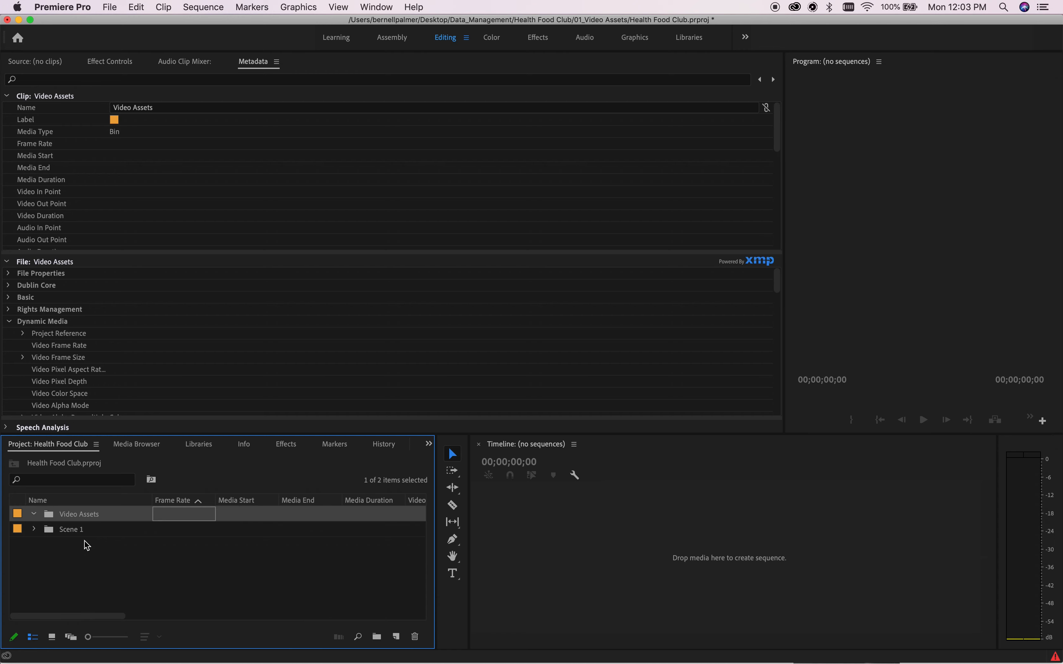
Create an 'Audio Assets' bin nested inside Video Assets.
left_click(380, 642)
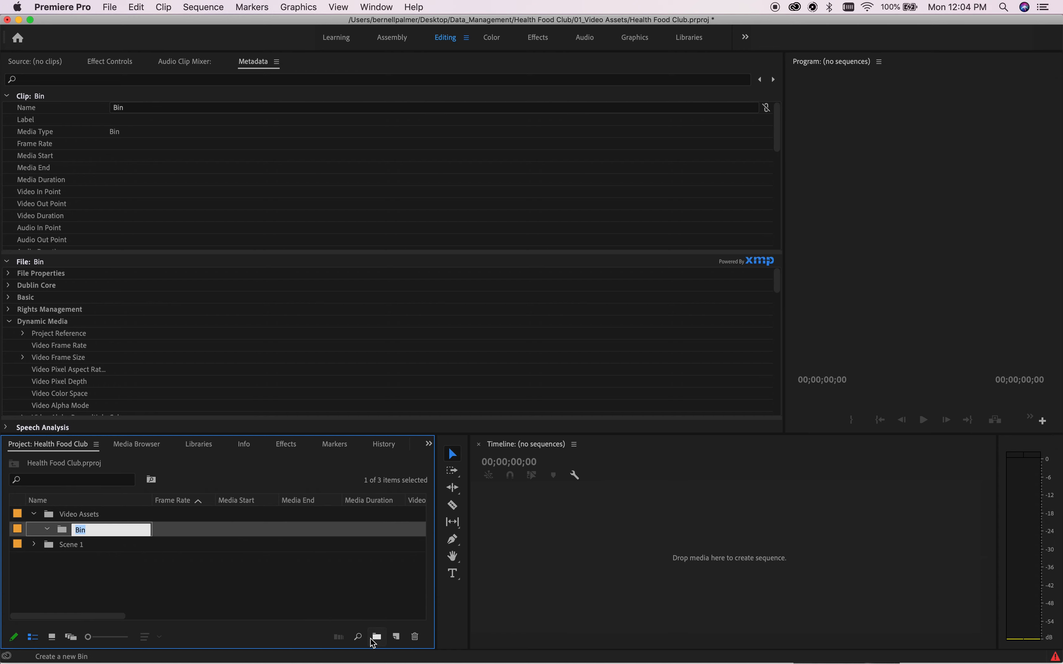
key("BackSpace")
type("Audio Assets")
key("Tab")
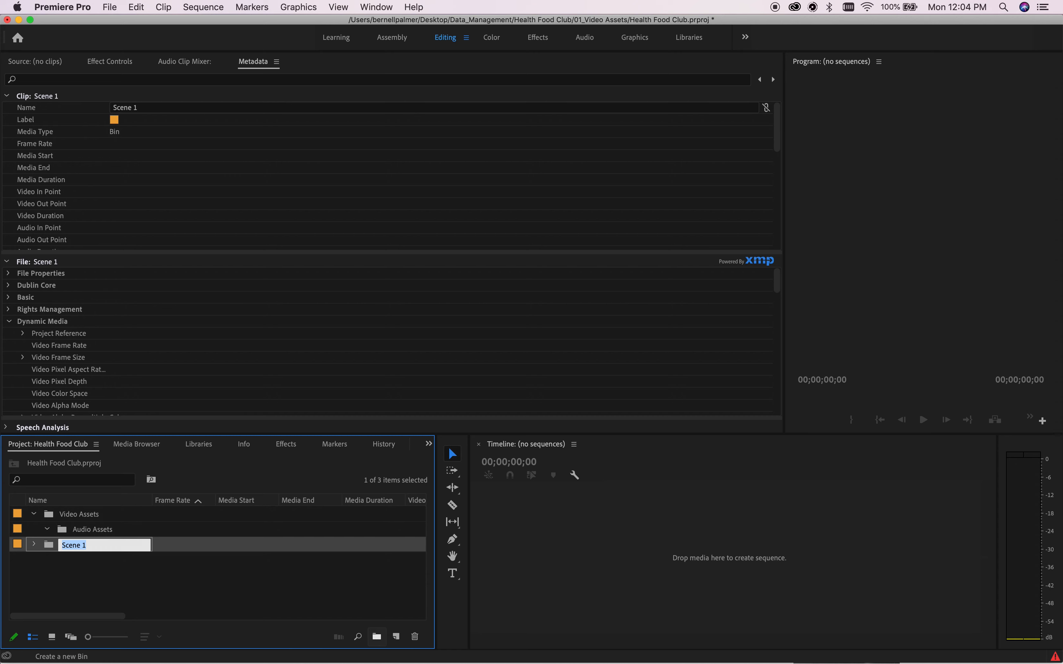